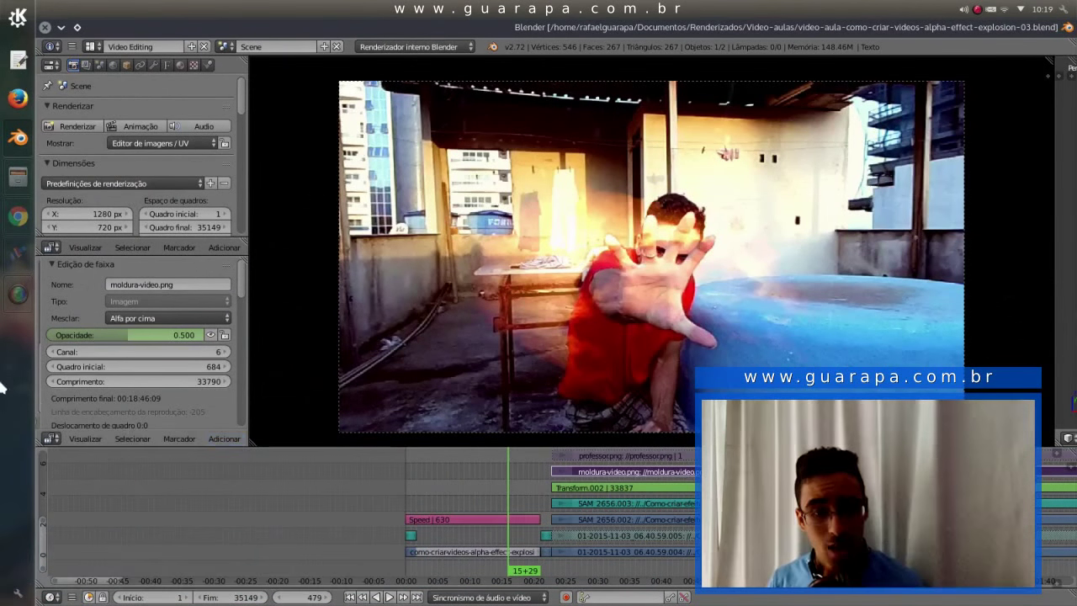
Switch from Blender to the empty untitled HD 720p 25 fps Kdenlive project
{"action": "left_click", "coordinate": [10, 254]}
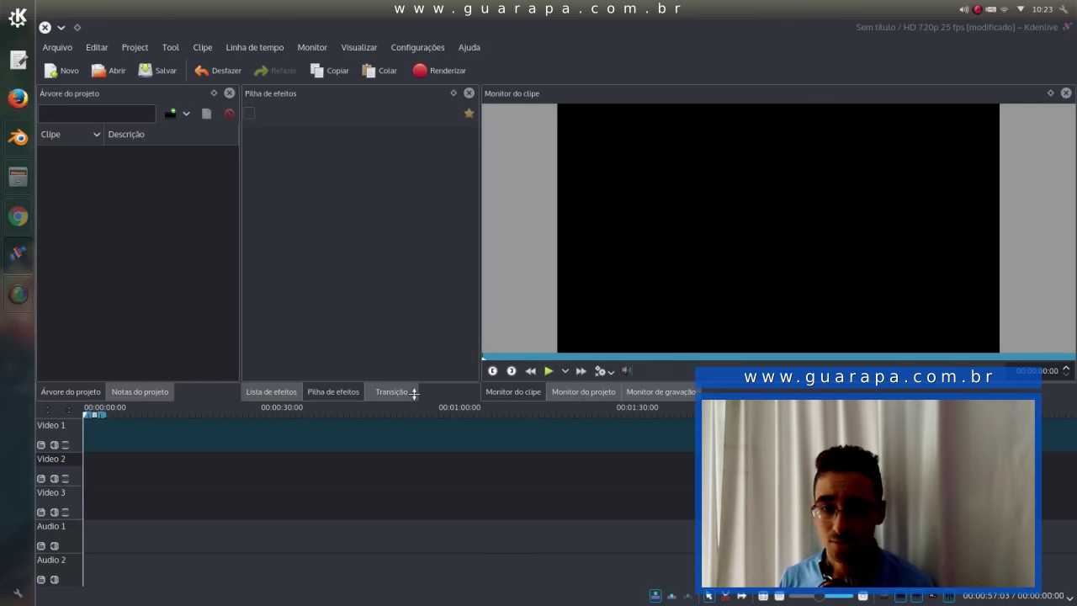
Import Bubbles__Slow__013.mp4 from the Bubles folder and place it on the Video 2 track
{"action": "left_click", "coordinate": [15, 184]}
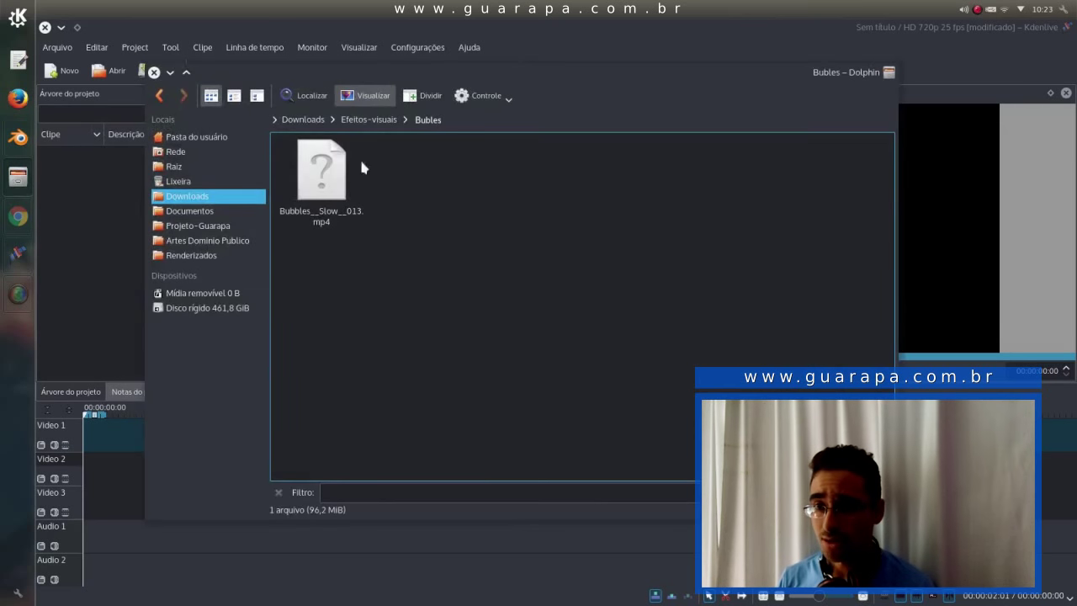
{"action": "left_click_drag", "start_coordinate": [459, 66], "coordinate": [543, 104]}
{"action": "left_click", "coordinate": [432, 262]}
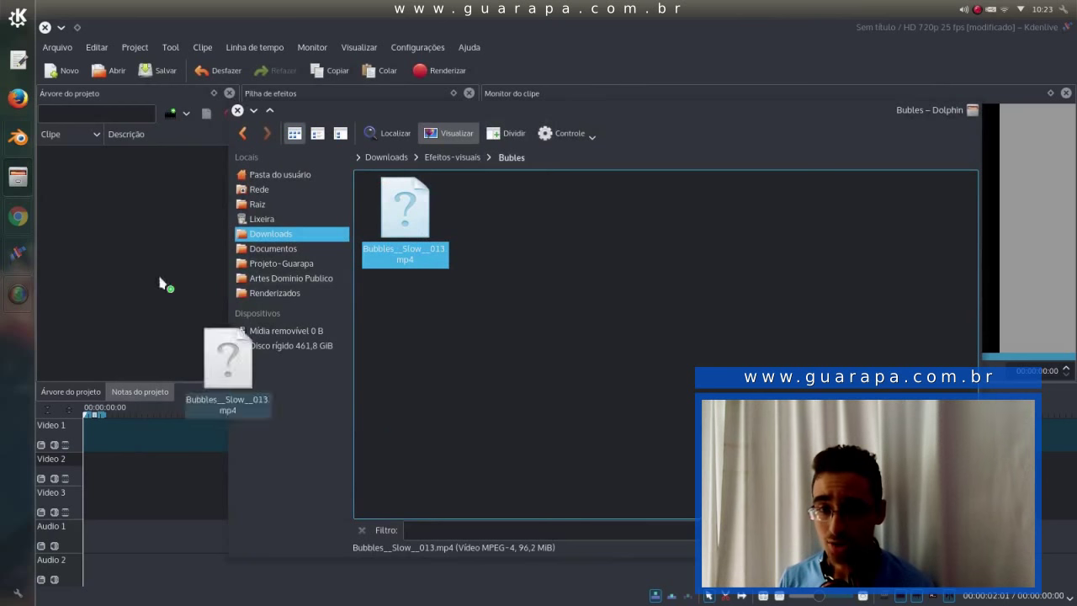
{"action": "left_click_drag", "start_coordinate": [421, 242], "coordinate": [130, 226]}
{"action": "left_click", "coordinate": [68, 143]}
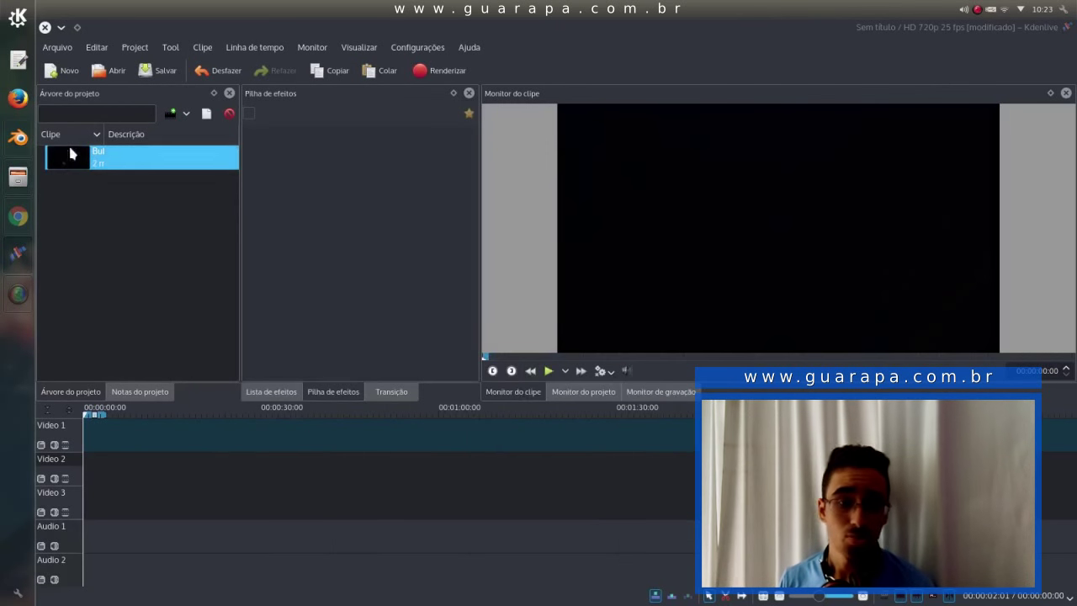
{"action": "mouse_move", "coordinate": [93, 165]}
{"action": "left_mouse_down"}
{"action": "mouse_move", "coordinate": [212, 336]}
{"action": "mouse_move", "coordinate": [91, 479]}
{"action": "left_mouse_up"}
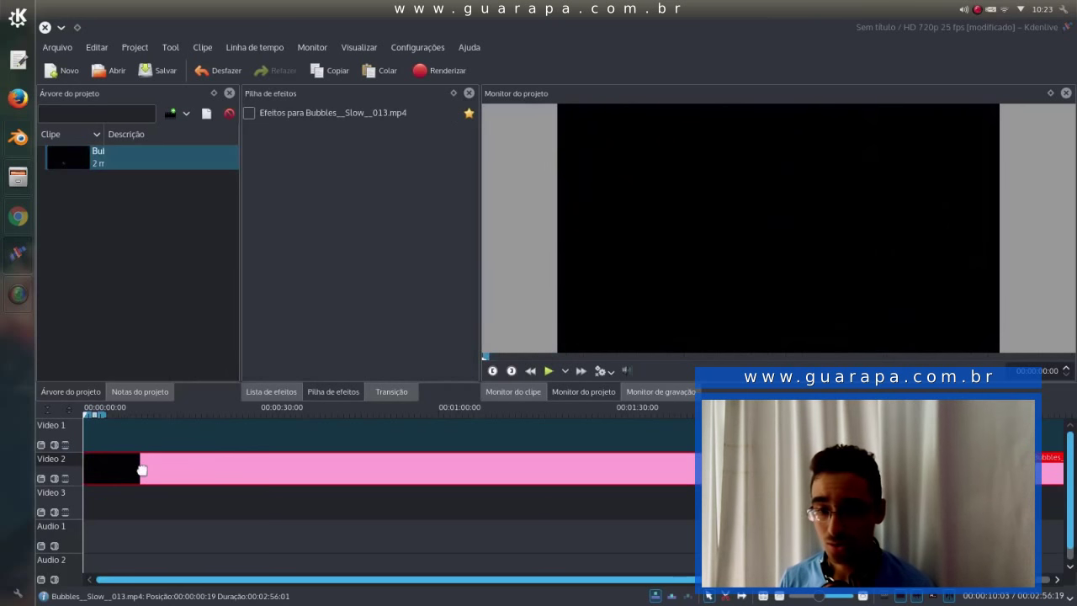
Scrub through the bubbles clip on Video 2, then minimize Kdenlive
{"action": "left_click", "coordinate": [139, 471]}
{"action": "mouse_move", "coordinate": [525, 458]}
{"action": "left_mouse_down"}
{"action": "mouse_move", "coordinate": [215, 457]}
{"action": "mouse_move", "coordinate": [466, 446]}
{"action": "left_mouse_up"}
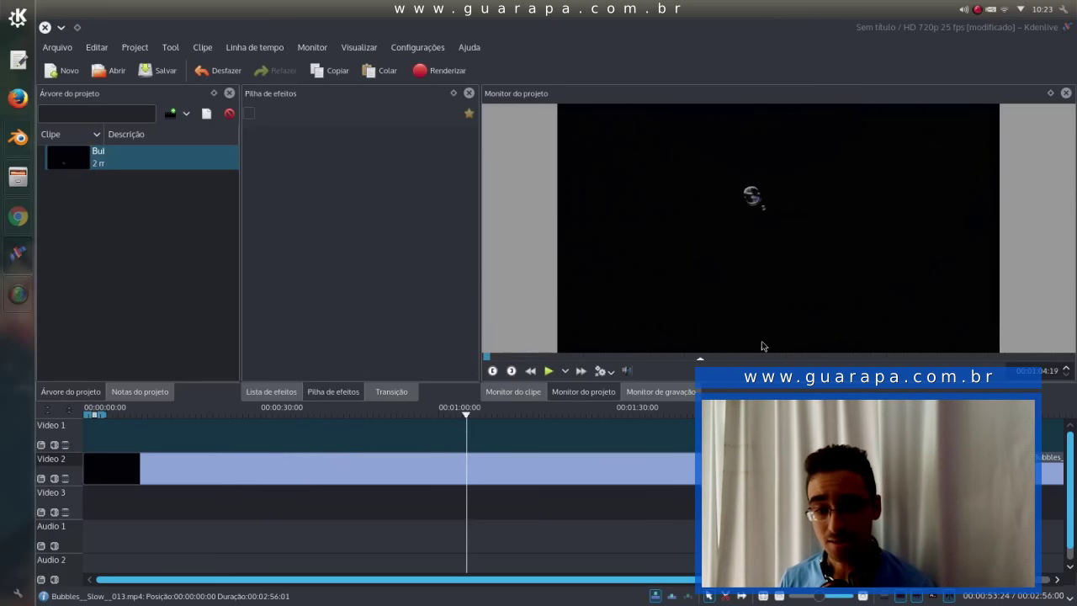
{"action": "left_click", "coordinate": [369, 464]}
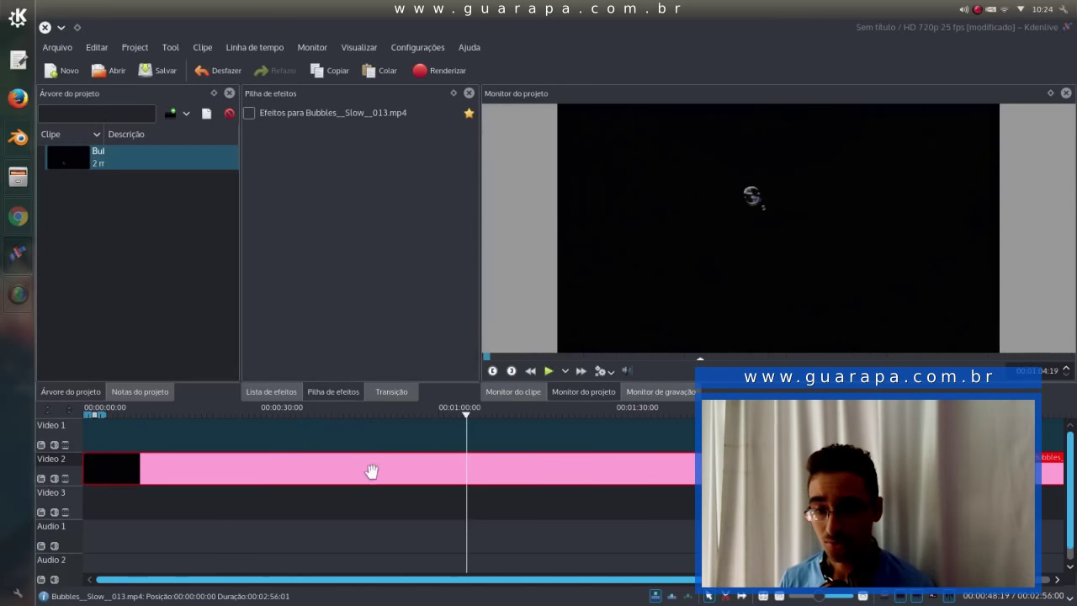
{"action": "left_click_drag", "start_coordinate": [442, 509], "coordinate": [362, 497]}
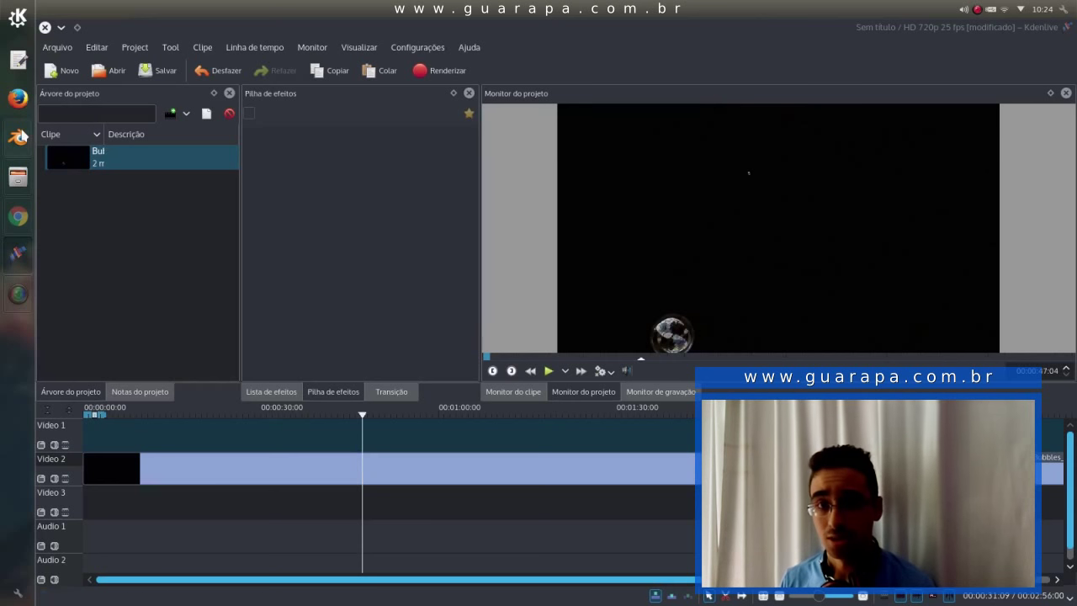
{"action": "left_click", "coordinate": [62, 27]}
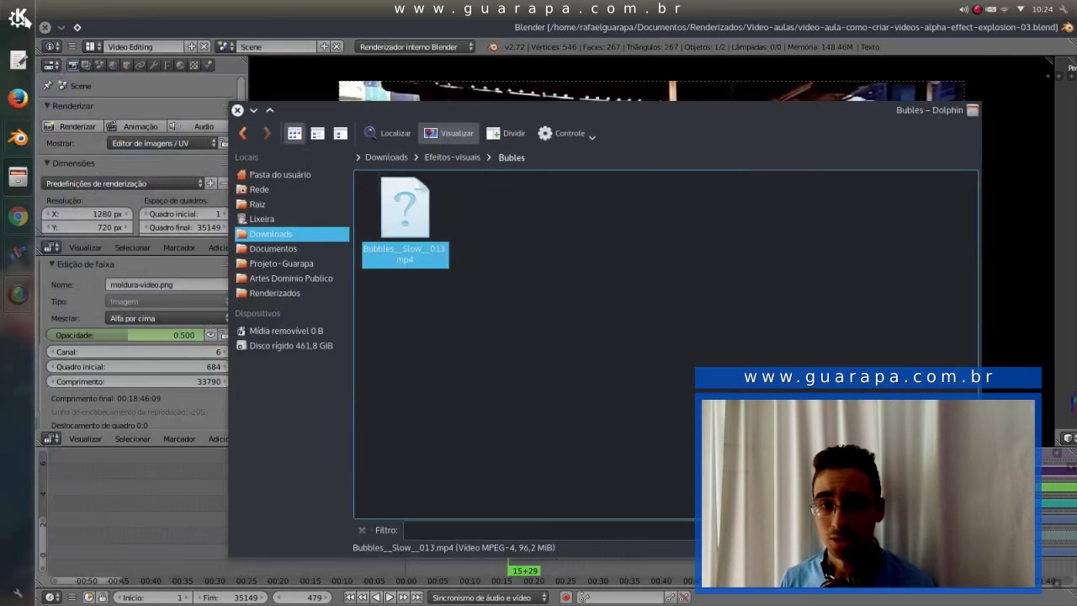
Launch a new Blender instance from the K menu search and close the splash screen
{"action": "left_click", "coordinate": [63, 29]}
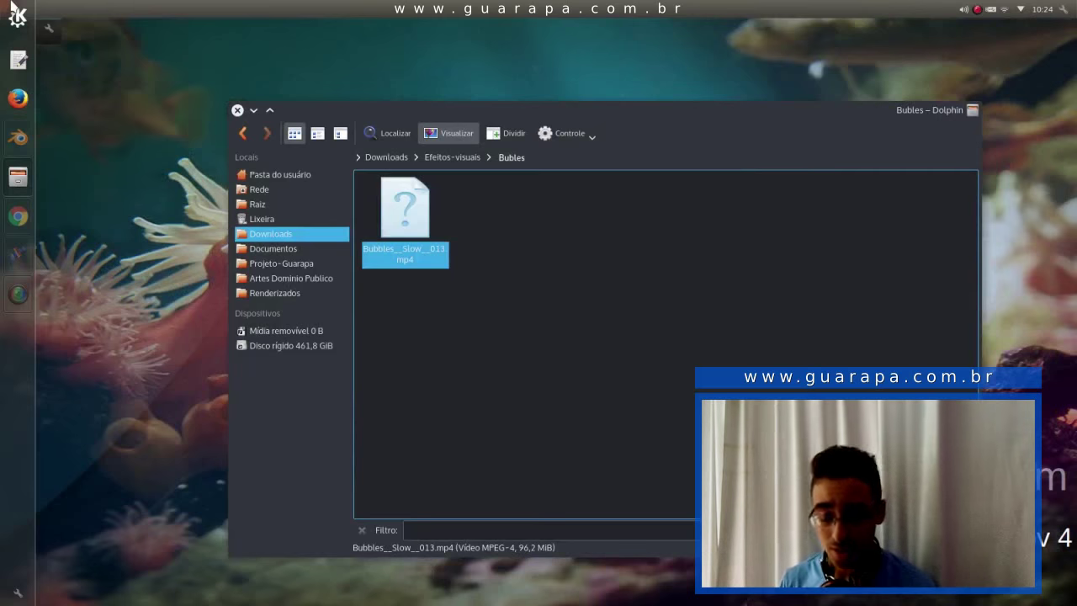
{"action": "left_click", "coordinate": [17, 17]}
{"action": "type", "text": "blender"}
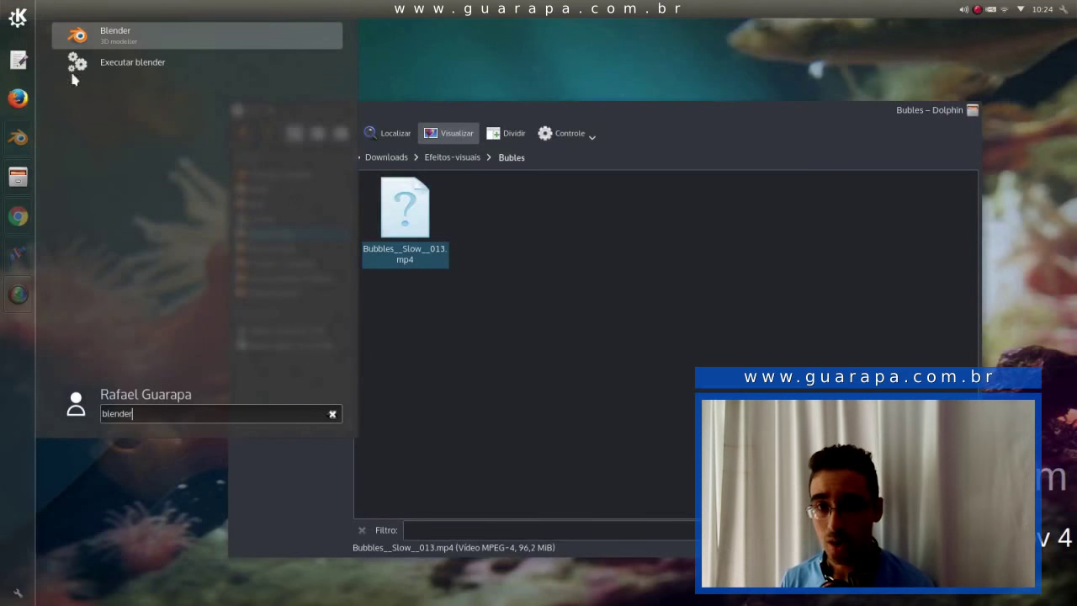
{"action": "left_click", "coordinate": [171, 45]}
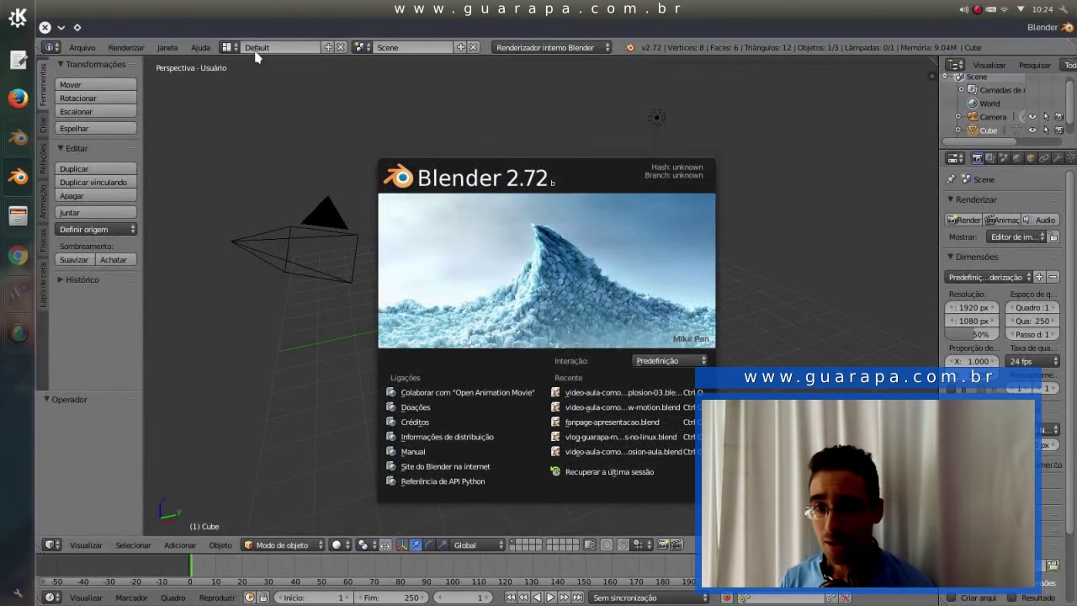
{"action": "left_click", "coordinate": [247, 219]}
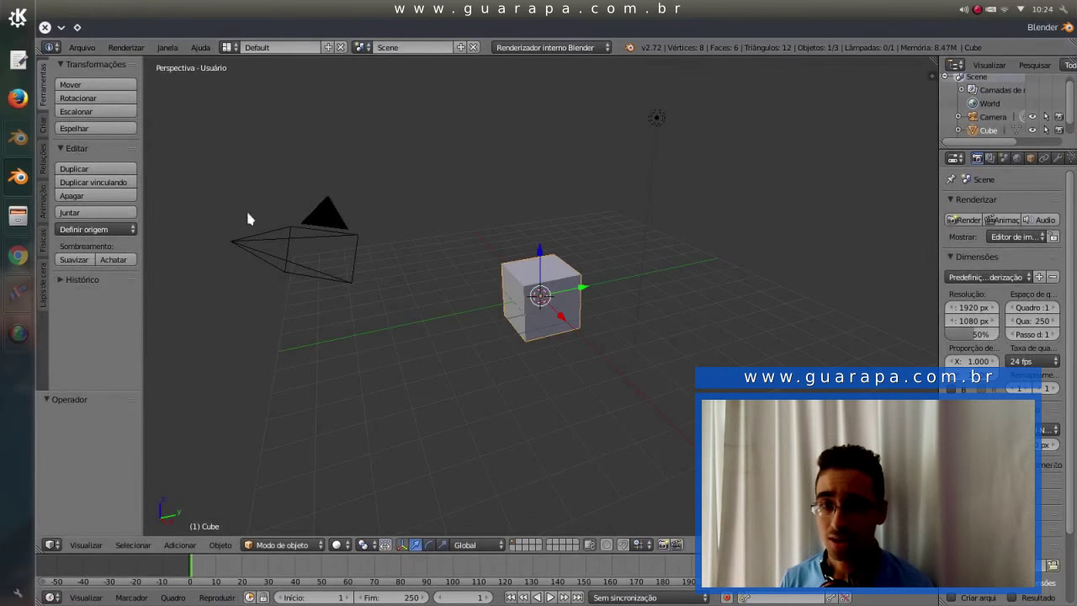
Switch the screen layout to Video Editing
{"action": "left_click", "coordinate": [227, 48]}
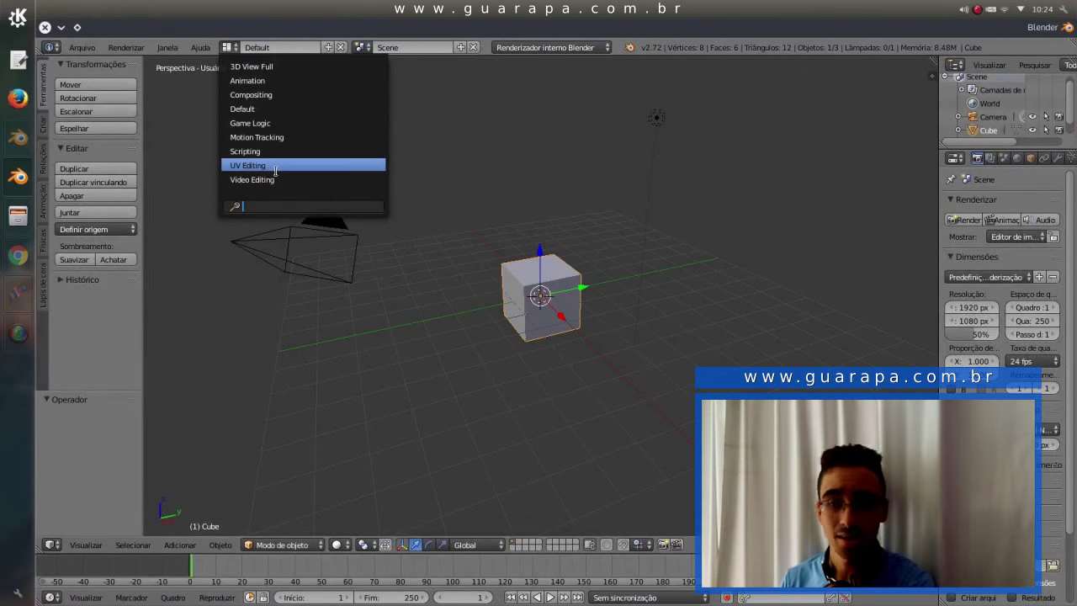
{"action": "left_click", "coordinate": [253, 165]}
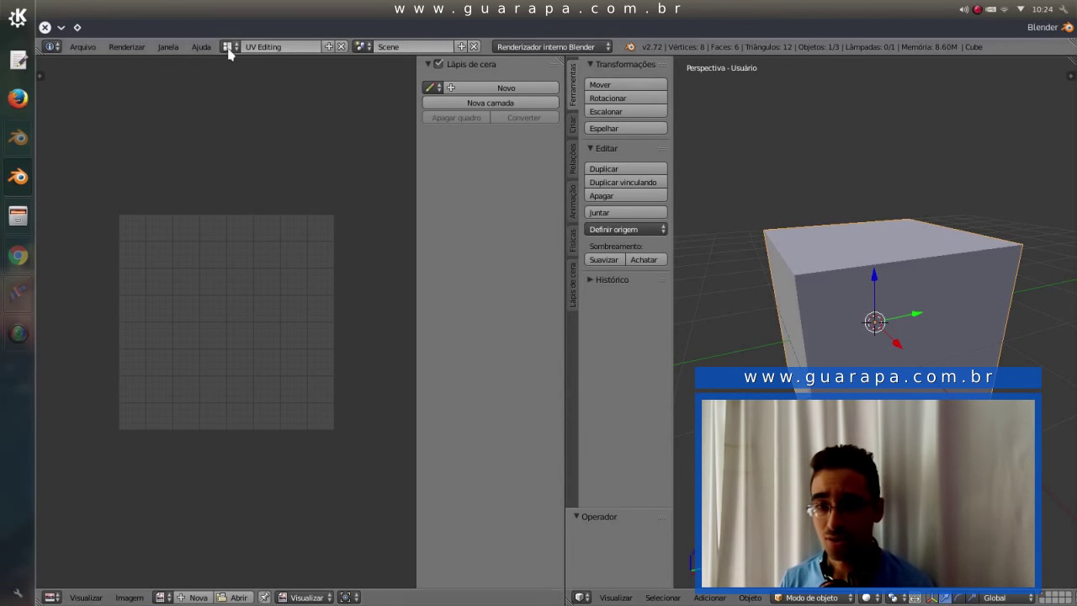
{"action": "left_click", "coordinate": [229, 47]}
{"action": "left_click", "coordinate": [268, 180]}
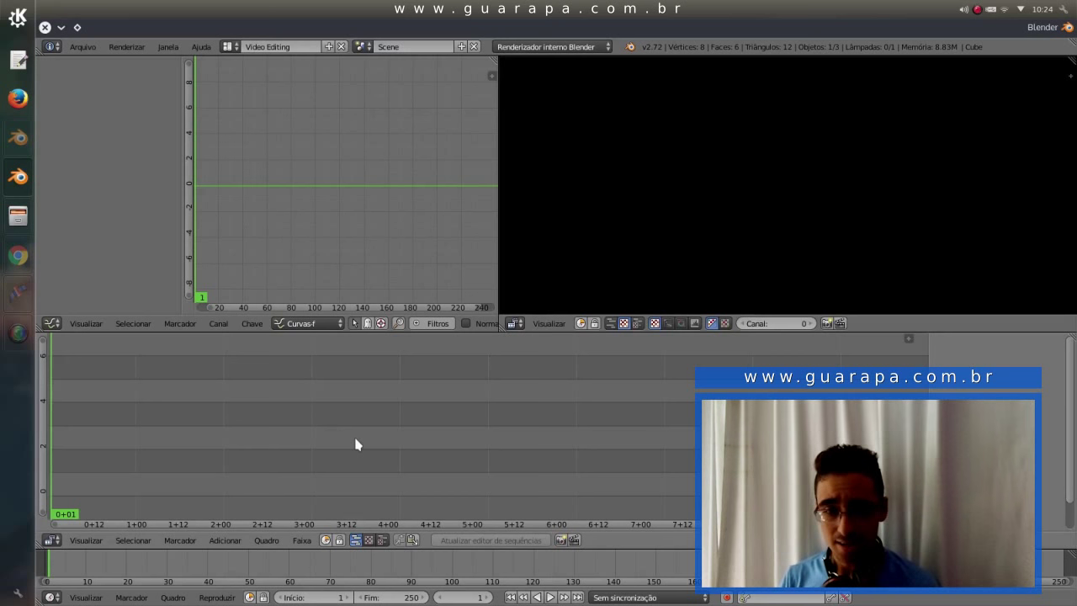
Drag Bubbles__Slow__013.mp4 from the file manager into the Blender sequencer as a strip
{"action": "left_click", "coordinate": [20, 214]}
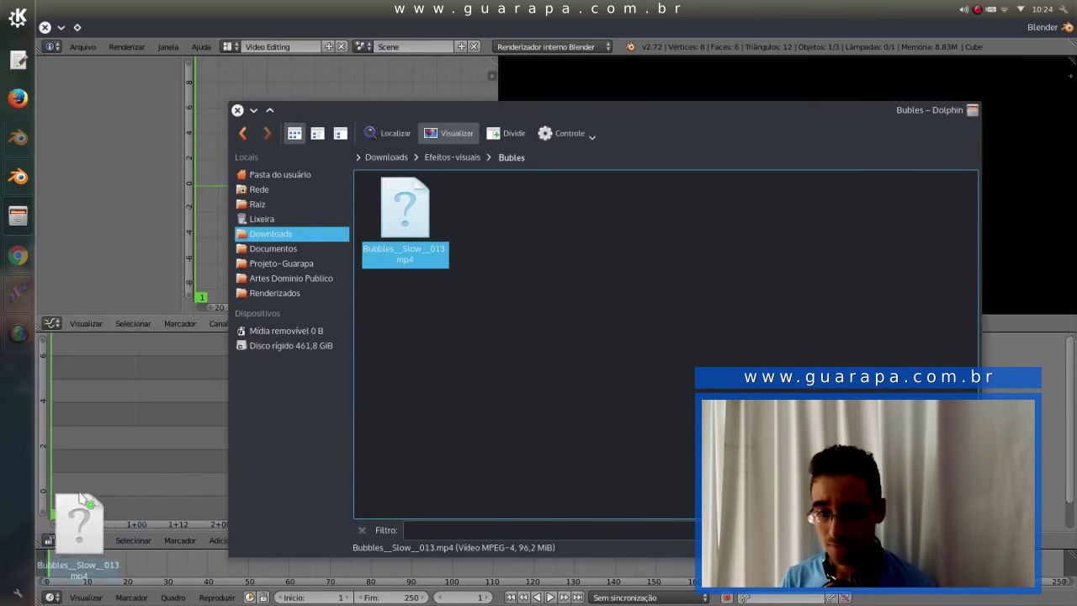
{"action": "left_click_drag", "start_coordinate": [403, 235], "coordinate": [105, 479]}
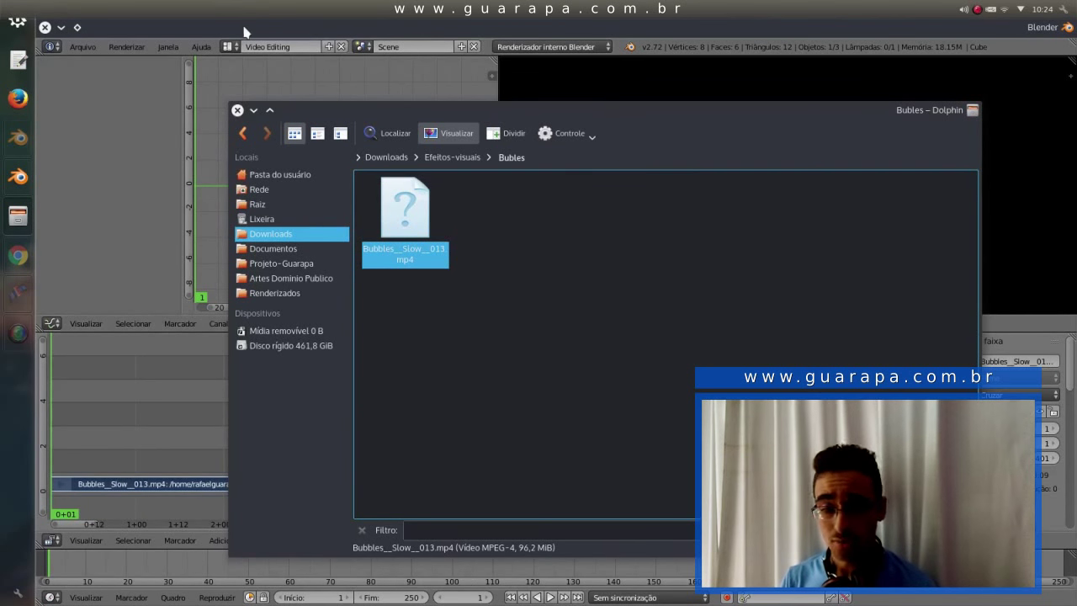
{"action": "left_click", "coordinate": [244, 31]}
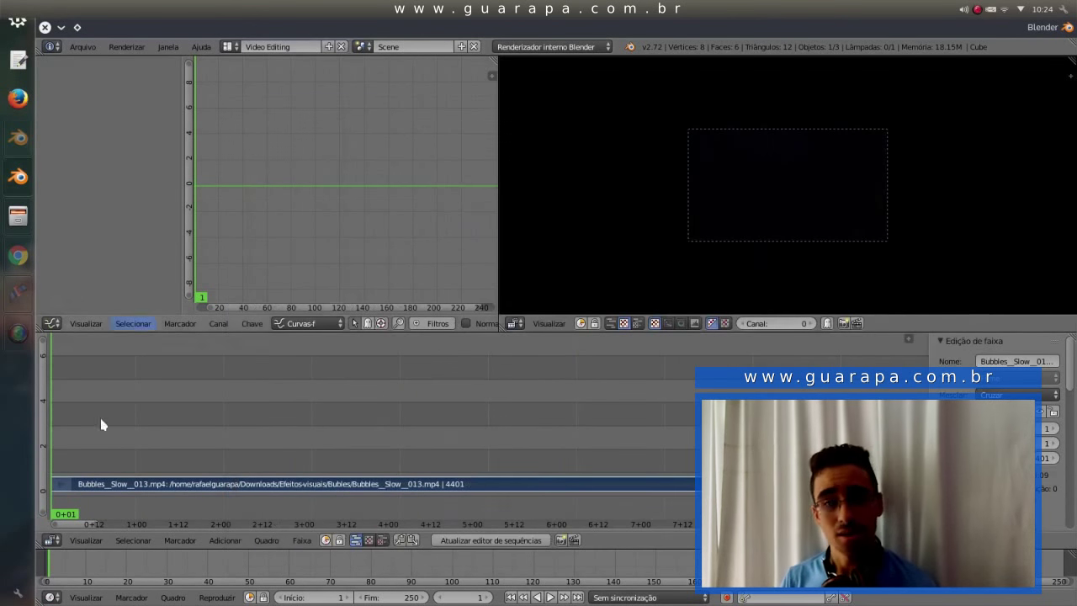
Preview the Bubbles strip at frames 39, 88, 152 and 150
{"action": "left_click", "coordinate": [186, 422]}
{"action": "left_click", "coordinate": [357, 437]}
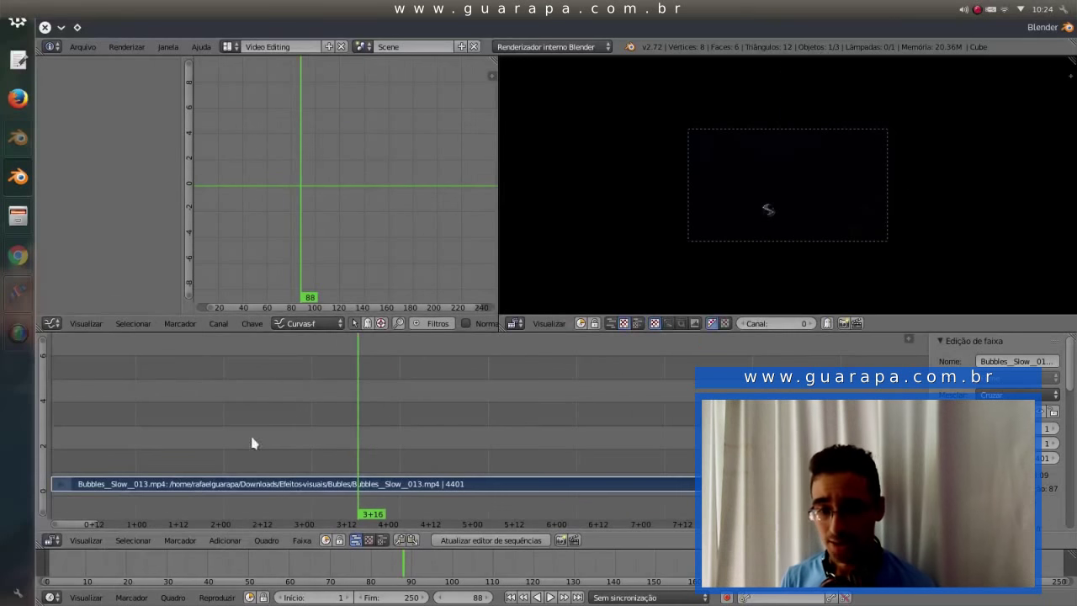
{"action": "left_click_drag", "start_coordinate": [233, 418], "coordinate": [581, 410]}
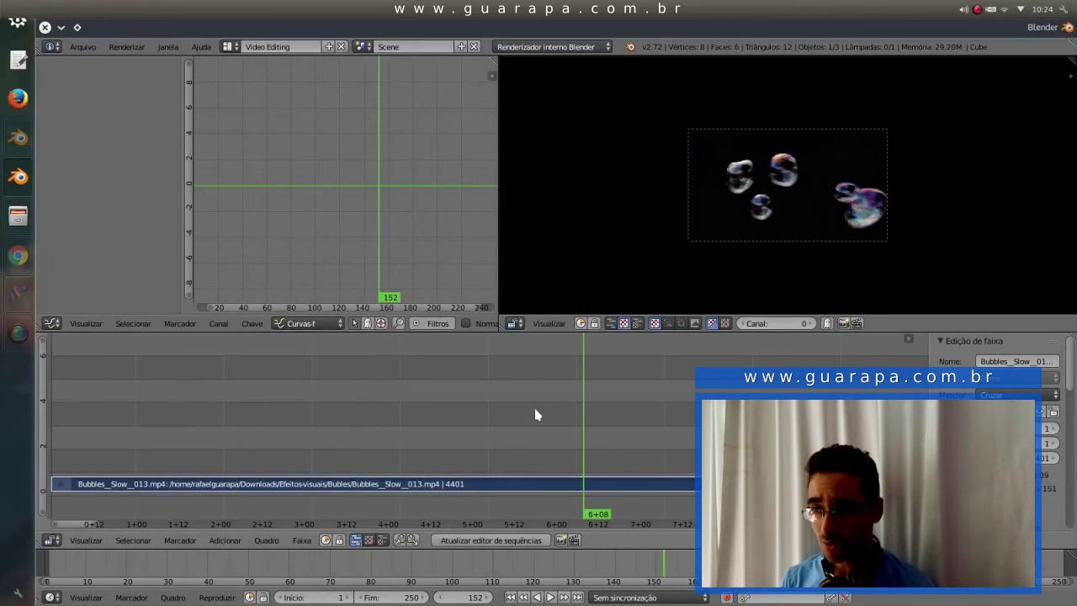
{"action": "scroll", "coordinate": [947, 150], "scroll_direction": "up", "scroll_amount": 1}
{"action": "scroll", "coordinate": [860, 177], "scroll_direction": "up", "scroll_amount": 3}
{"action": "scroll", "coordinate": [809, 192], "scroll_direction": "down", "scroll_amount": 2}
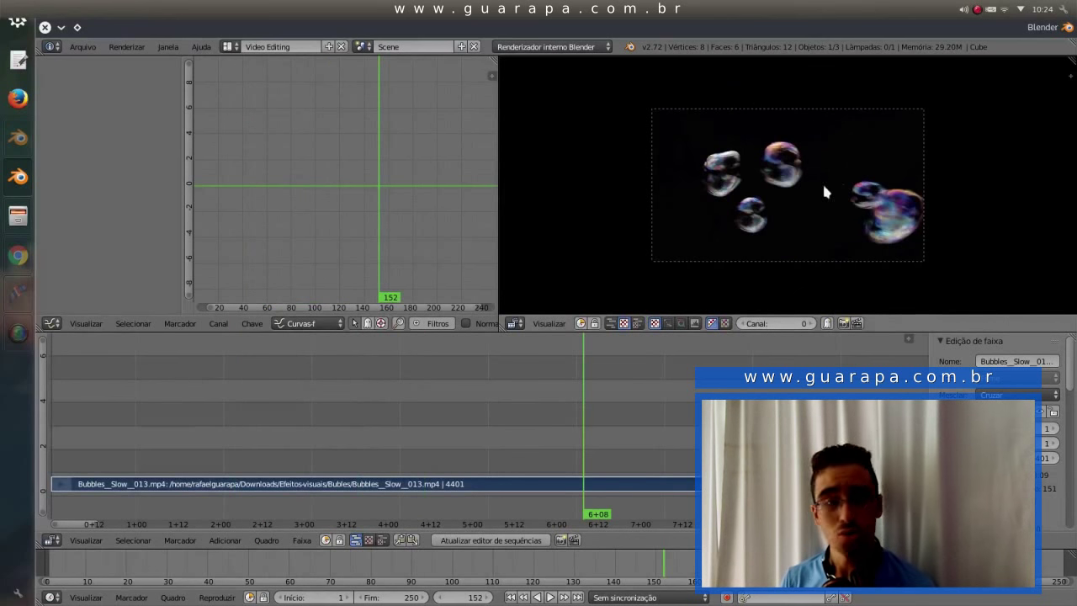
{"action": "scroll", "coordinate": [838, 169], "scroll_direction": "up", "scroll_amount": 3}
{"action": "scroll", "coordinate": [841, 169], "scroll_direction": "down", "scroll_amount": 2}
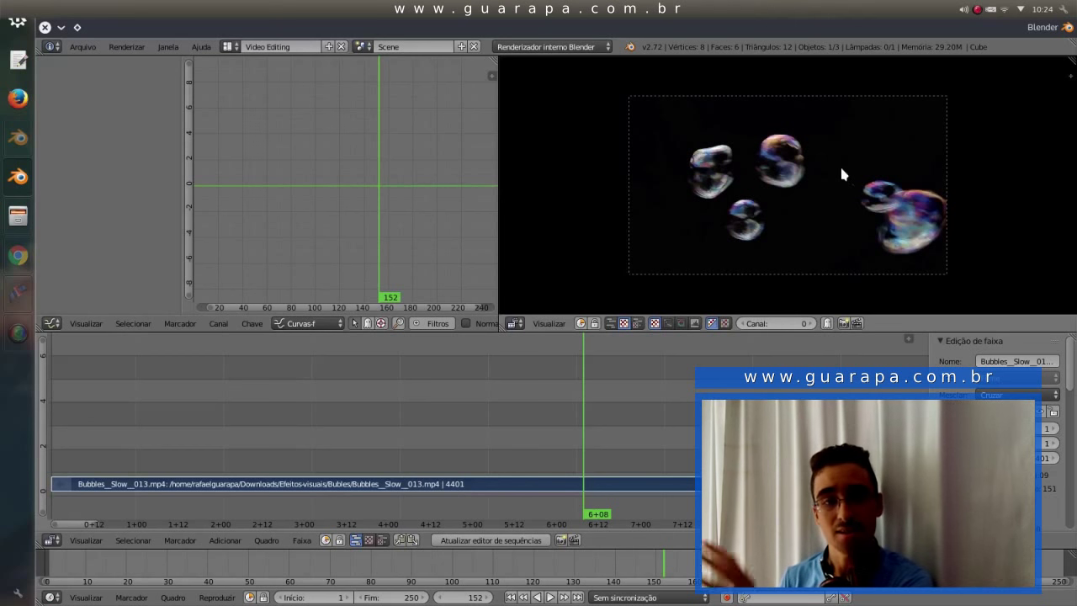
{"action": "scroll", "coordinate": [845, 172], "scroll_direction": "up", "scroll_amount": 1}
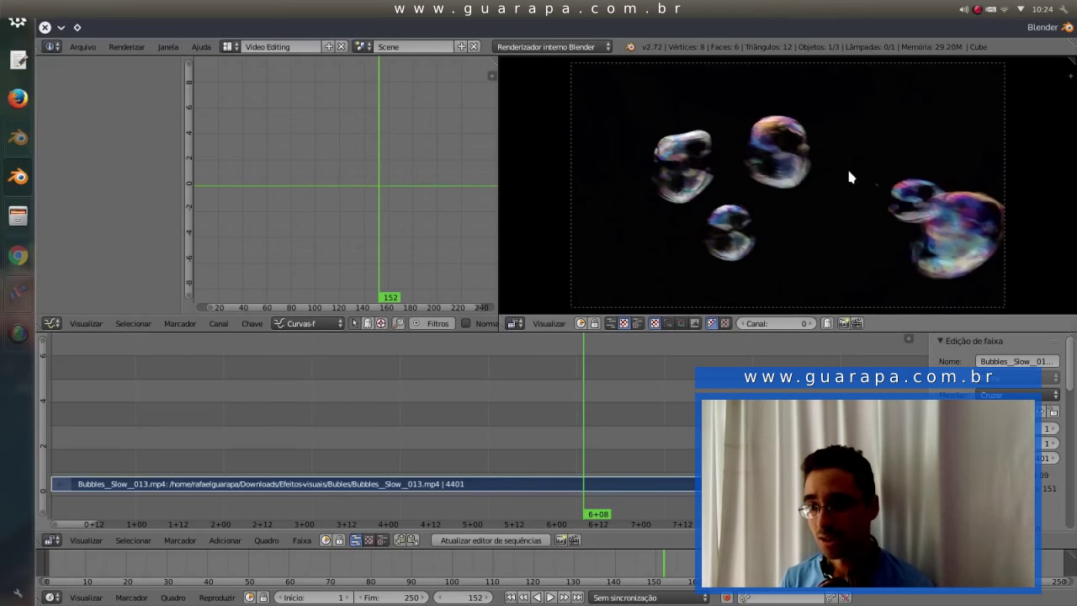
{"action": "left_click_drag", "start_coordinate": [462, 401], "coordinate": [577, 387]}
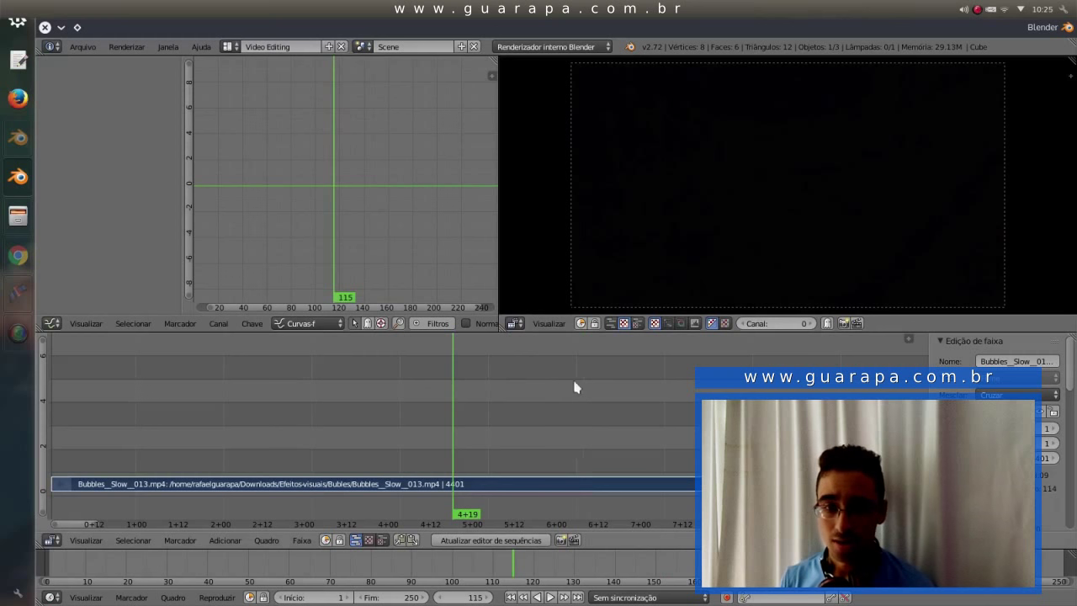
Compare the Kdenlive clip at about 00:46, 01:10 and 01:30, then return to the Bubbles Blender window
{"action": "left_click", "coordinate": [11, 300]}
{"action": "left_click", "coordinate": [492, 463]}
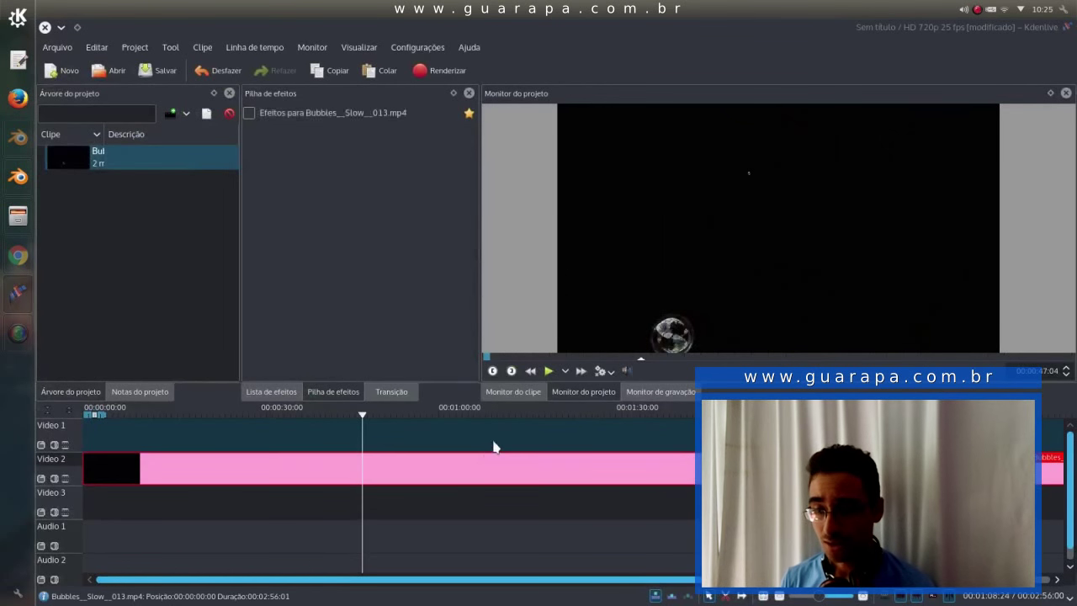
{"action": "left_click", "coordinate": [496, 420]}
{"action": "left_click", "coordinate": [635, 440]}
{"action": "left_click", "coordinate": [490, 446]}
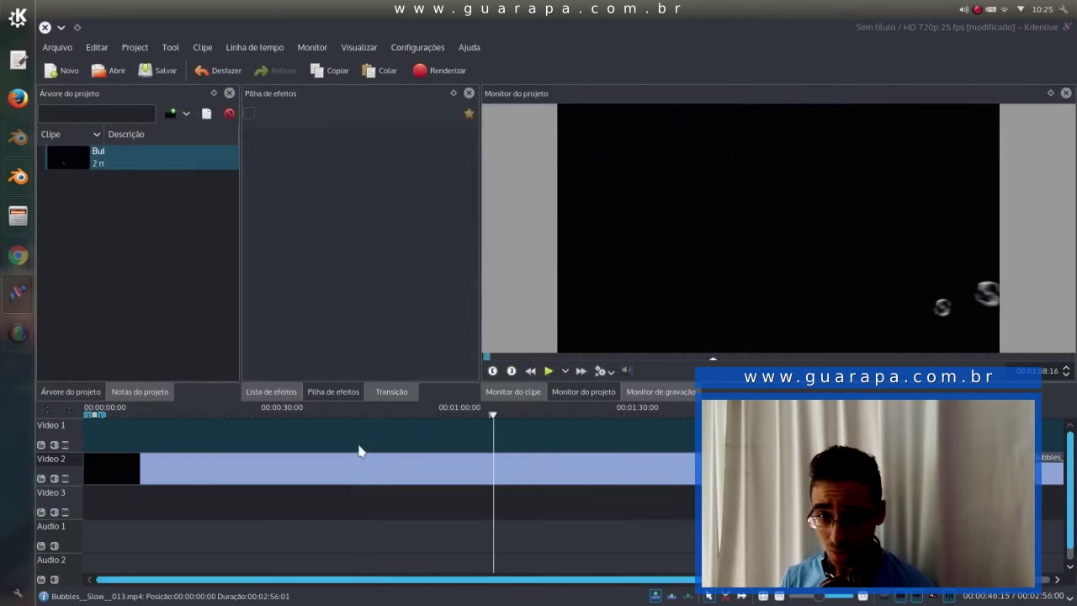
{"action": "left_click", "coordinate": [361, 449]}
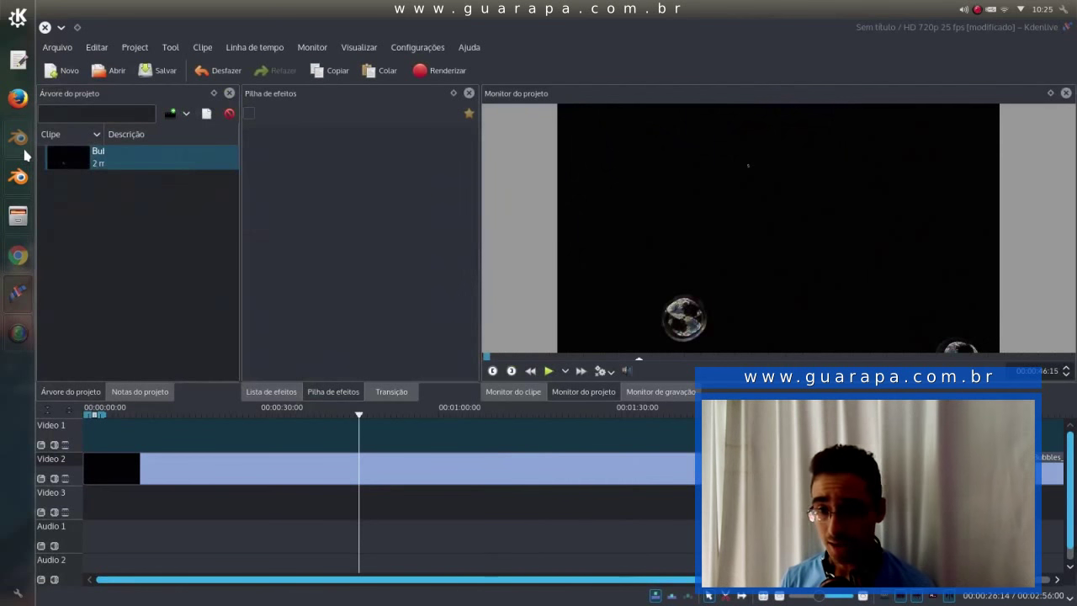
{"action": "left_click", "coordinate": [26, 154]}
{"action": "left_click", "coordinate": [19, 177]}
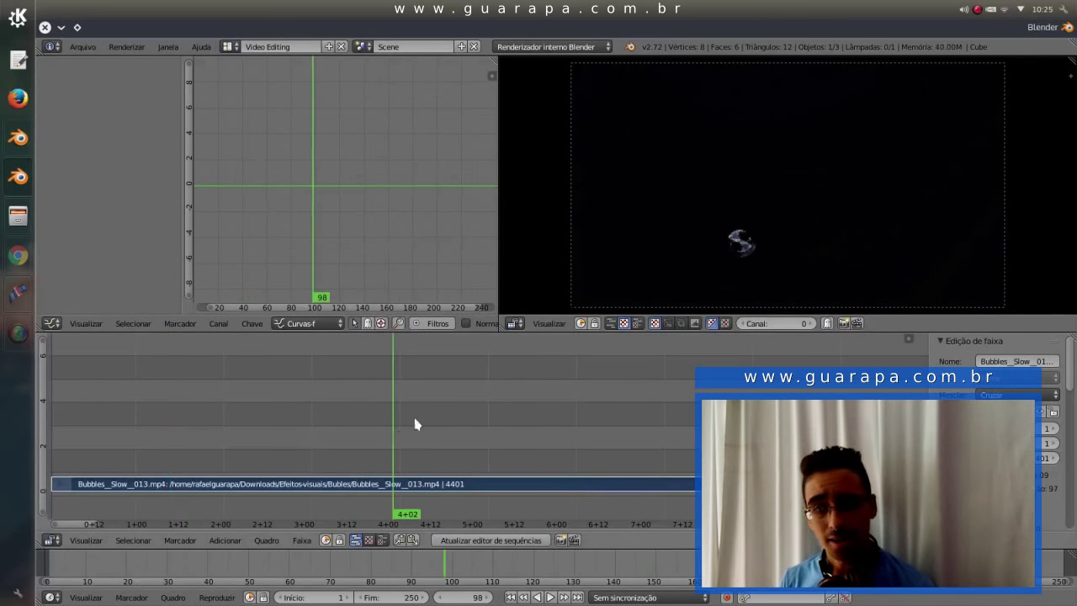
Scrub the Bubbles strip, then grab it with G and drop it back on channel 1
{"action": "left_click_drag", "start_coordinate": [569, 427], "coordinate": [414, 419]}
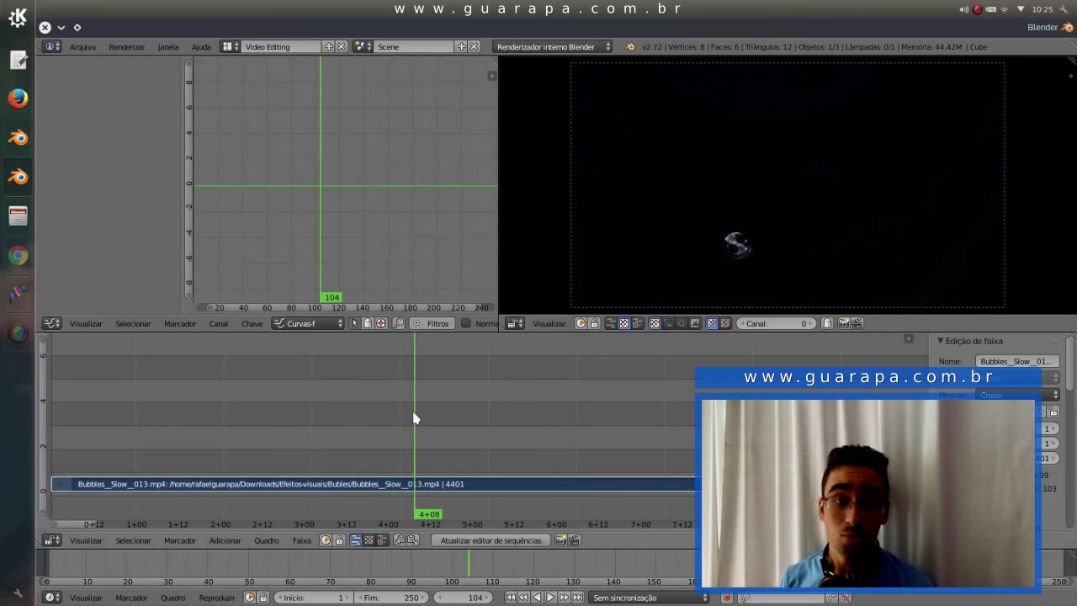
{"action": "left_click_drag", "start_coordinate": [414, 409], "coordinate": [305, 412]}
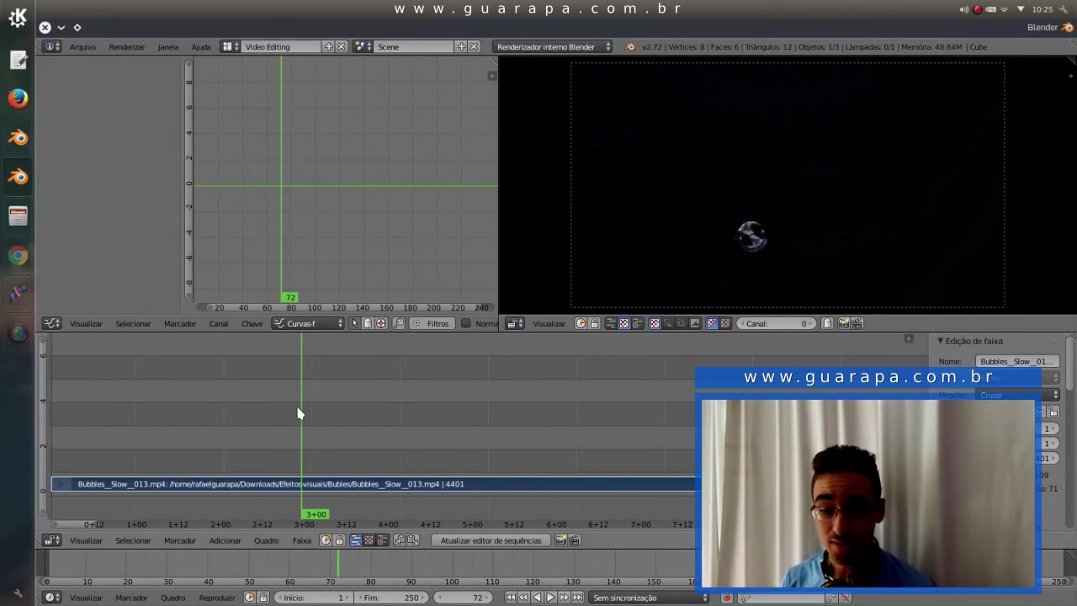
{"action": "mouse_move", "coordinate": [191, 427]}
{"action": "left_mouse_down"}
{"action": "mouse_move", "coordinate": [516, 425]}
{"action": "mouse_move", "coordinate": [261, 467]}
{"action": "left_mouse_up"}
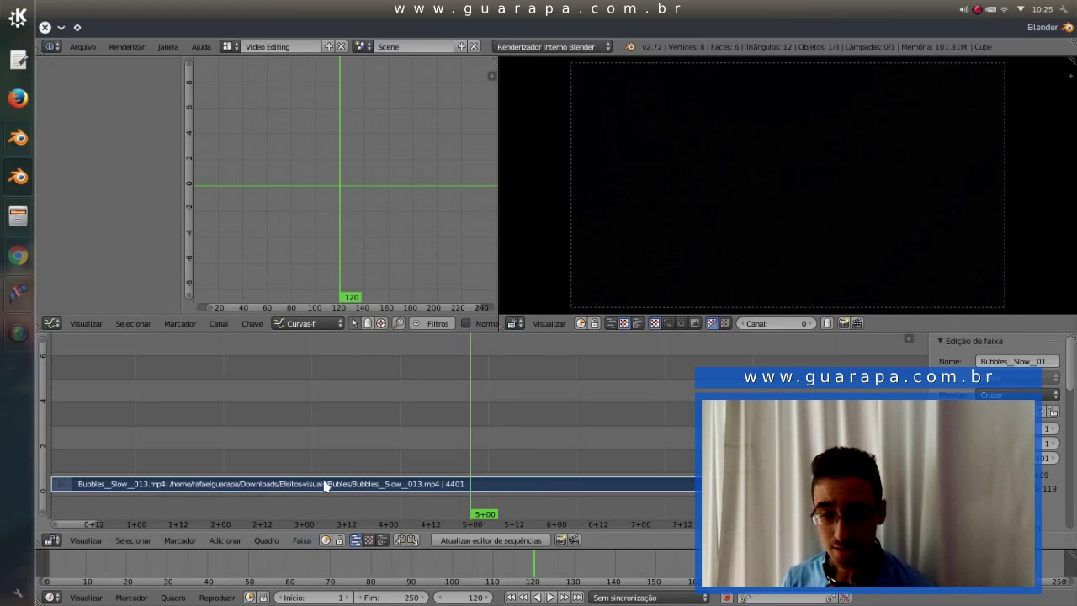
{"action": "key", "text": "g"}
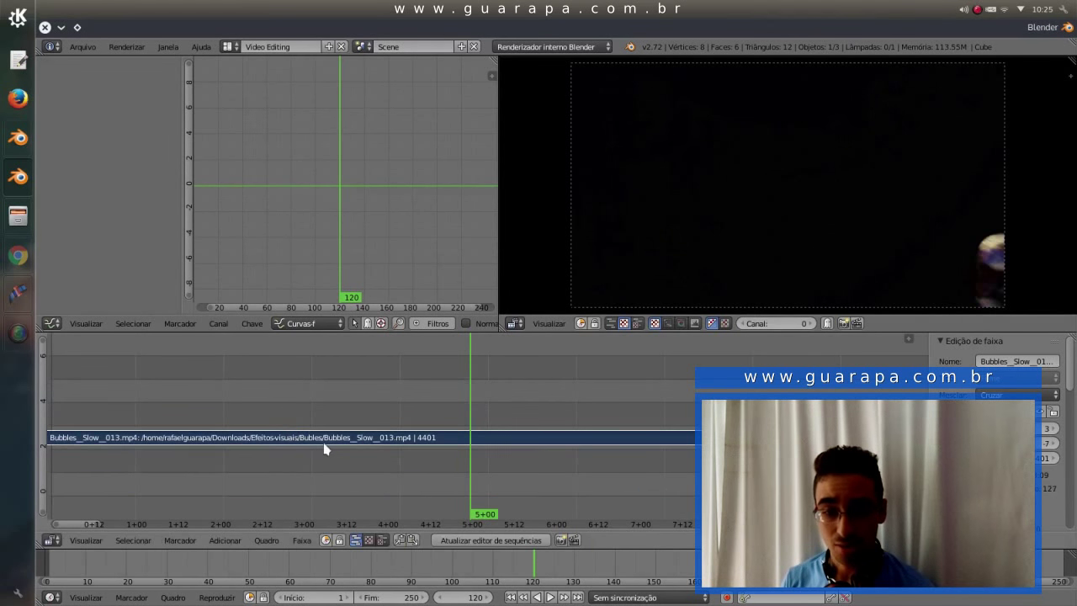
{"action": "left_click", "coordinate": [330, 486]}
{"action": "left_click_drag", "start_coordinate": [383, 469], "coordinate": [527, 473]}
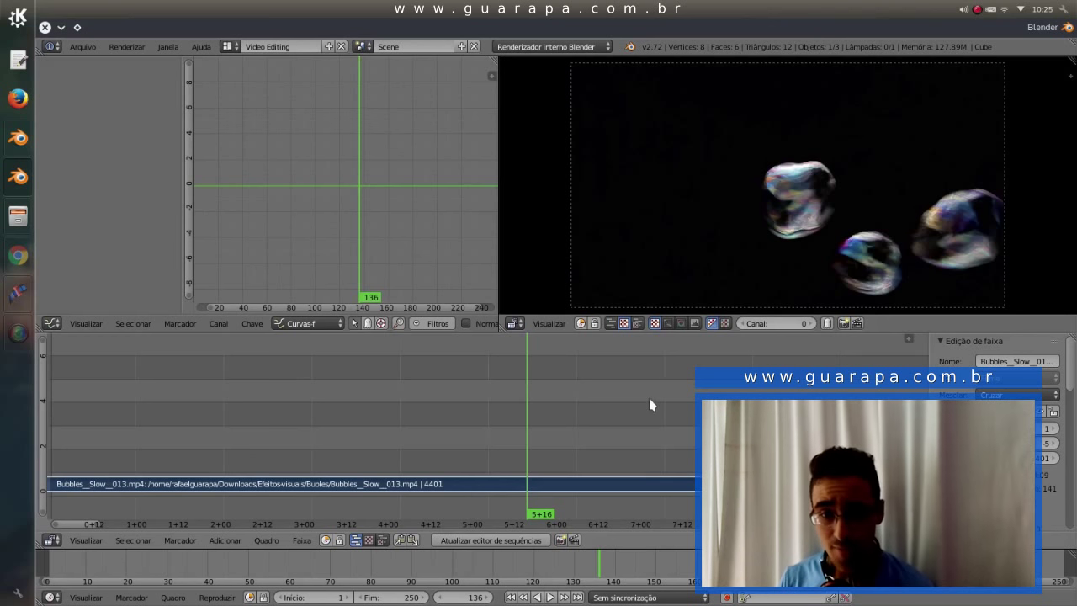
Switch to Kdenlive, then to the explosion video-aula Blender project
{"action": "left_click", "coordinate": [16, 297]}
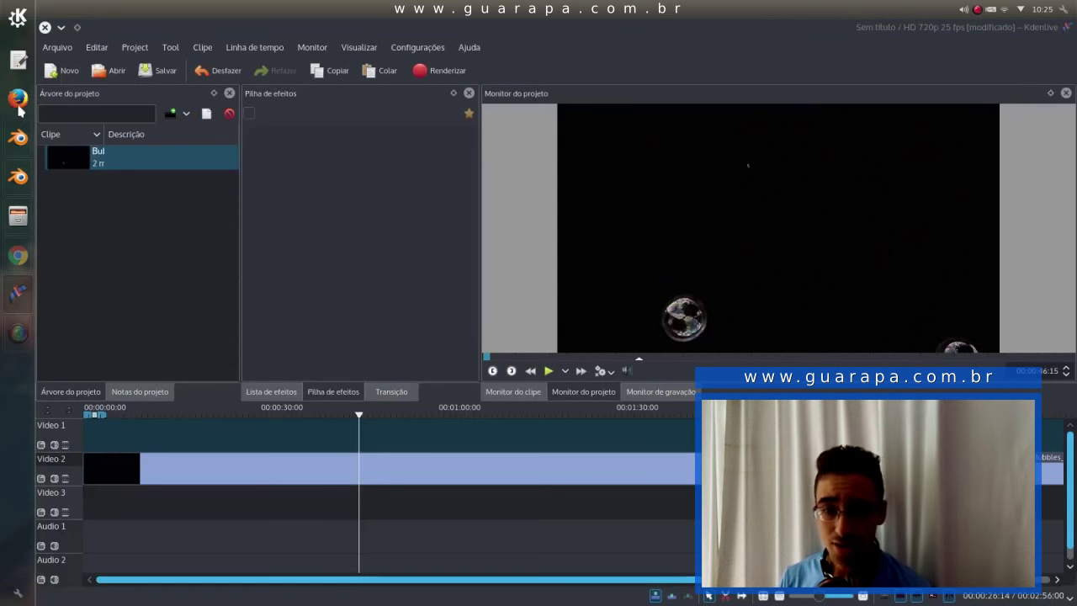
{"action": "left_click", "coordinate": [12, 180]}
{"action": "left_click", "coordinate": [17, 150]}
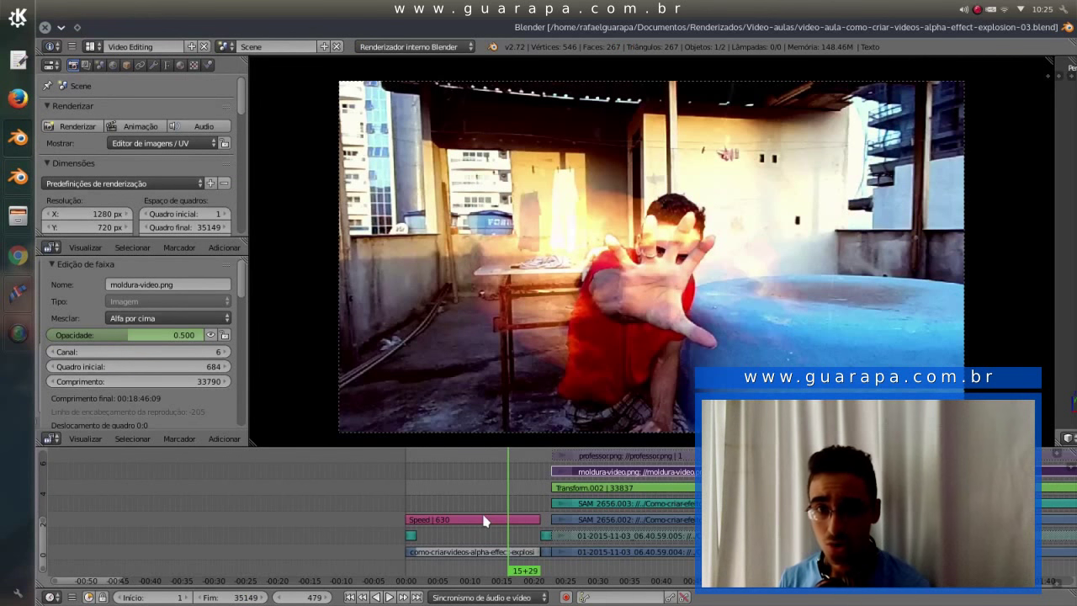
Play back the explosion video-aula project with Alt+A, then return to the Bubbles project
{"action": "left_click", "coordinate": [12, 181]}
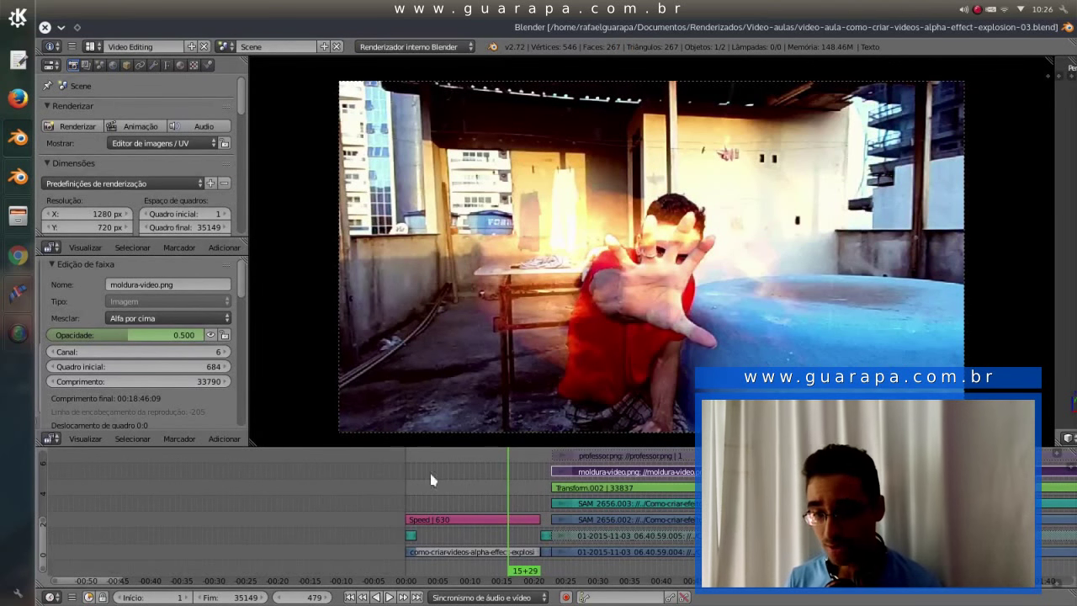
{"action": "key", "text": "alt+a"}
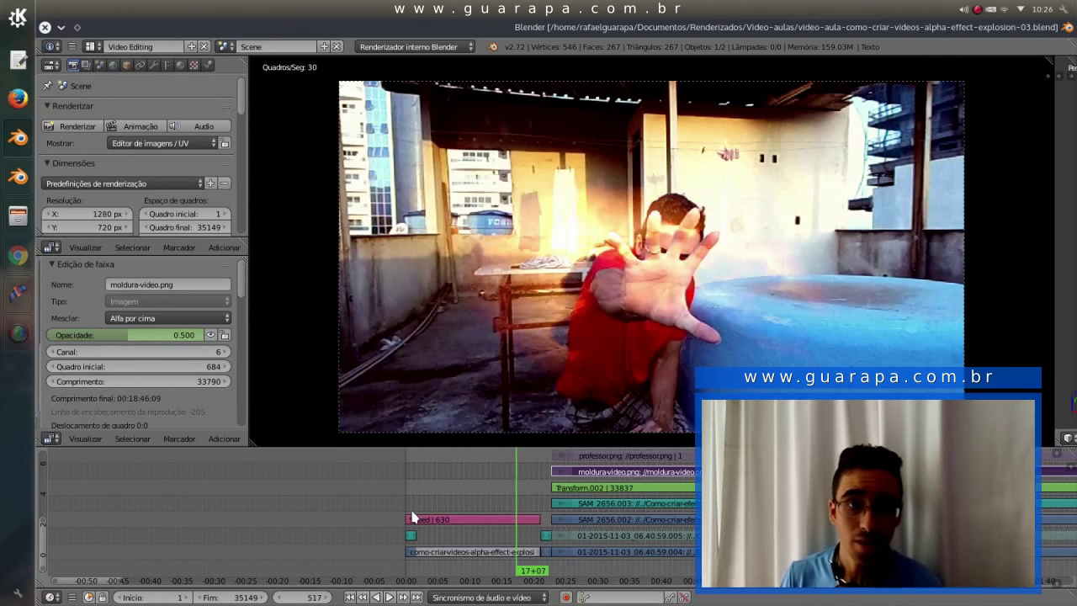
{"action": "left_click", "coordinate": [4, 143]}
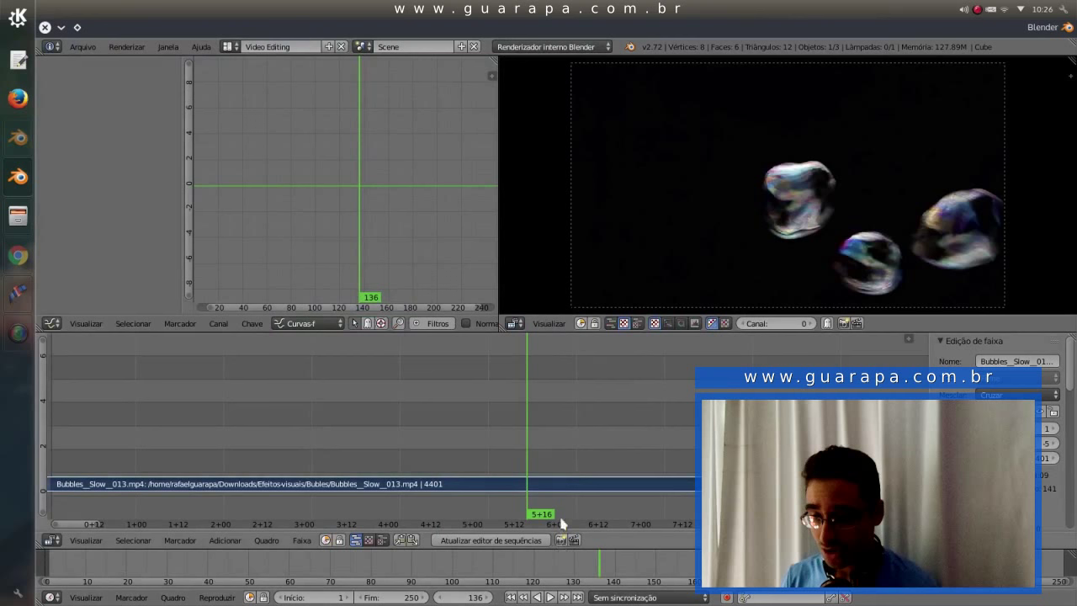
Dismiss the Shift+A Add menu and open Preferências do usuário from the Arquivo menu
{"action": "key", "text": "shift+a"}
{"action": "key", "text": "Escape"}
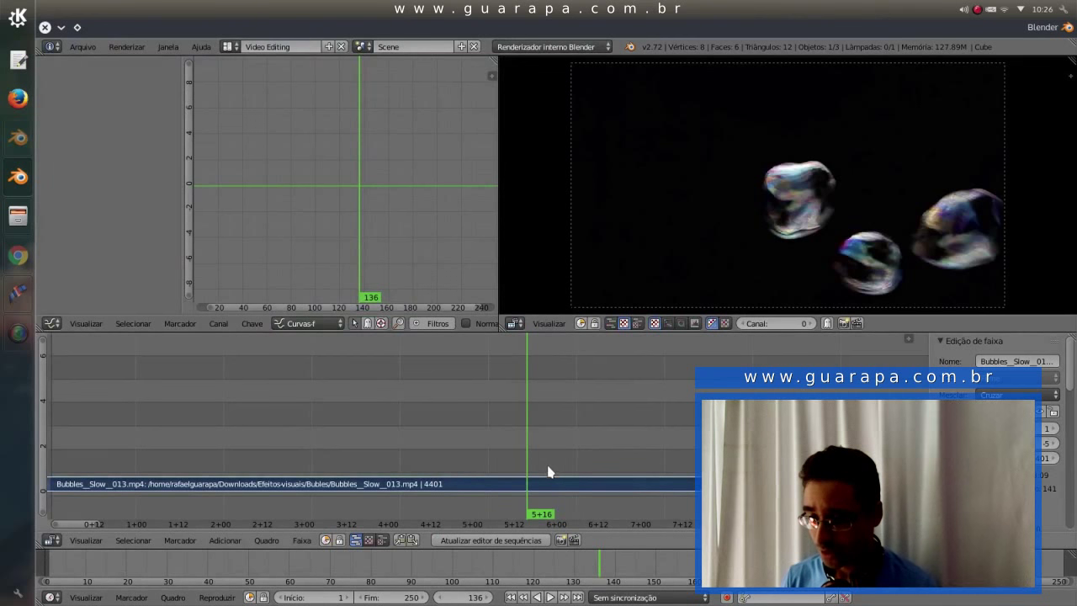
{"action": "left_click", "coordinate": [84, 48]}
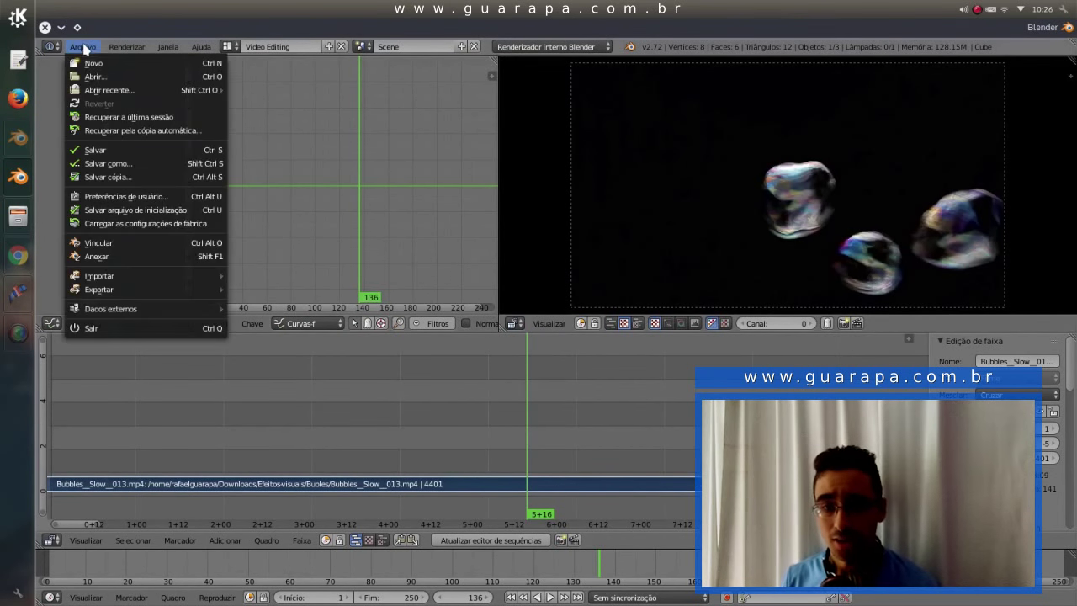
{"action": "left_click", "coordinate": [132, 196]}
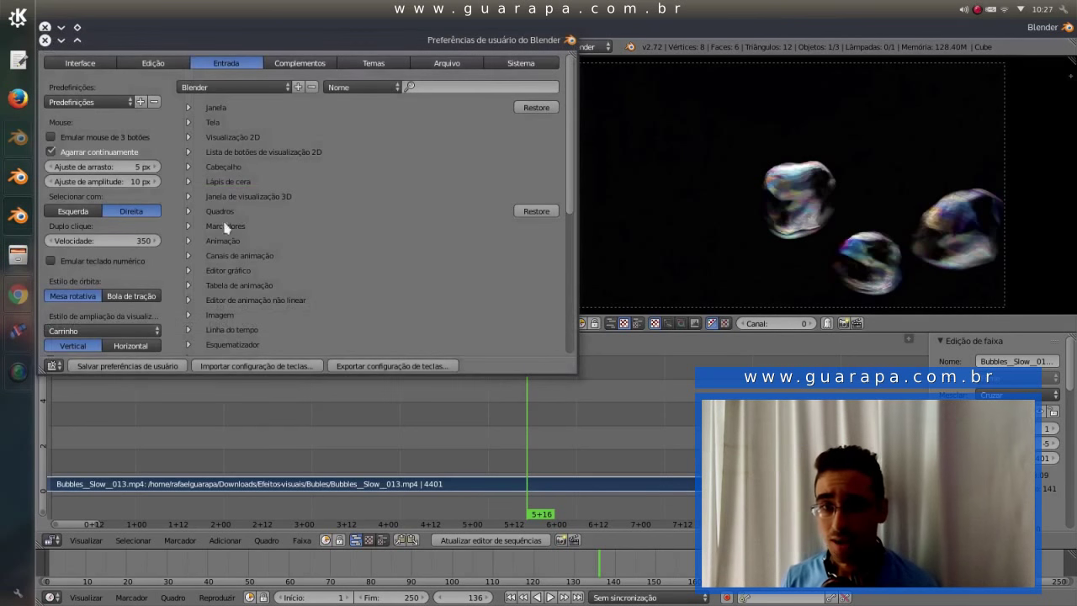
Filter the Entrada keymap by 'play' in User Preferences
{"action": "left_click", "coordinate": [116, 65]}
{"action": "left_click", "coordinate": [162, 64]}
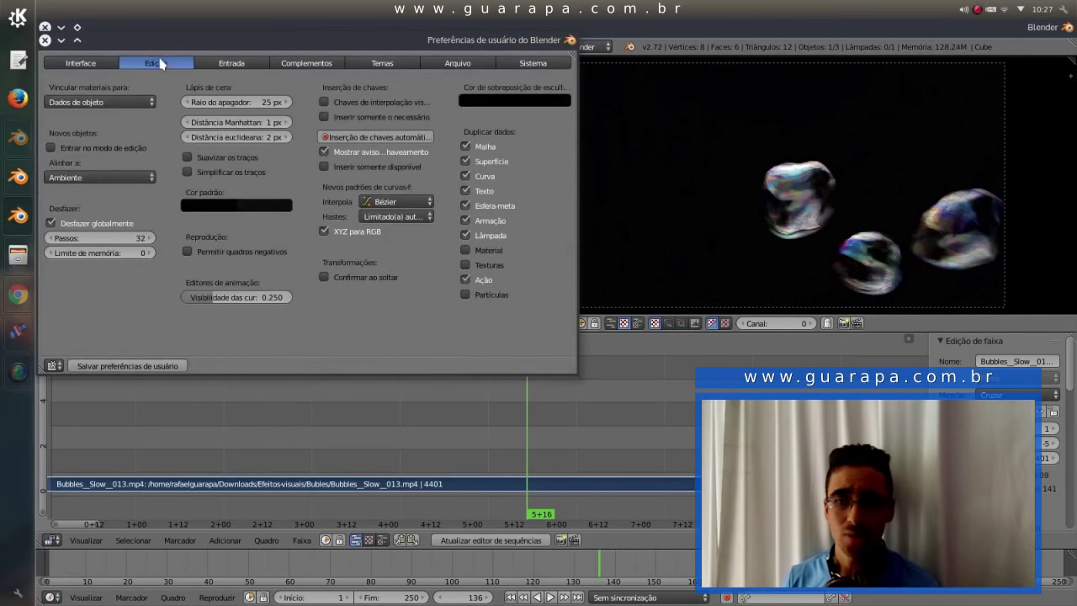
{"action": "left_click", "coordinate": [227, 63]}
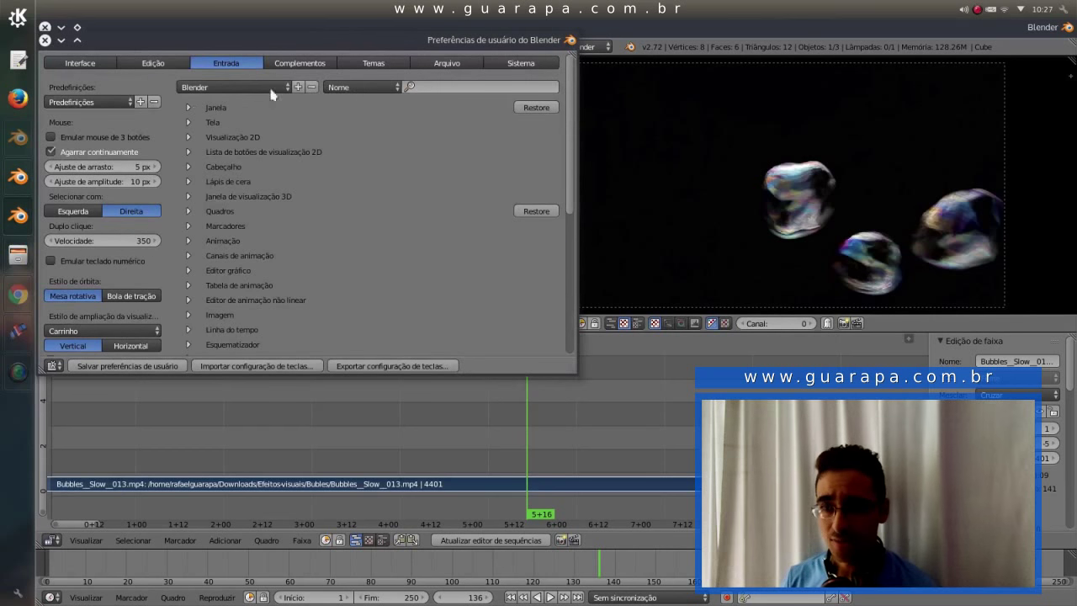
{"action": "left_click", "coordinate": [438, 86]}
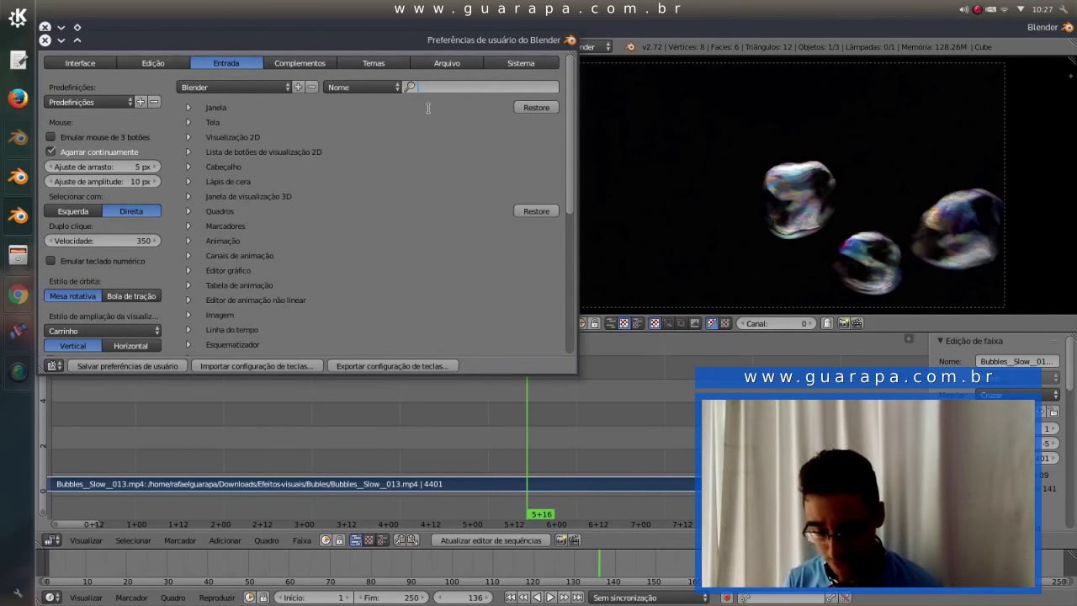
{"action": "type", "text": "wplay"}
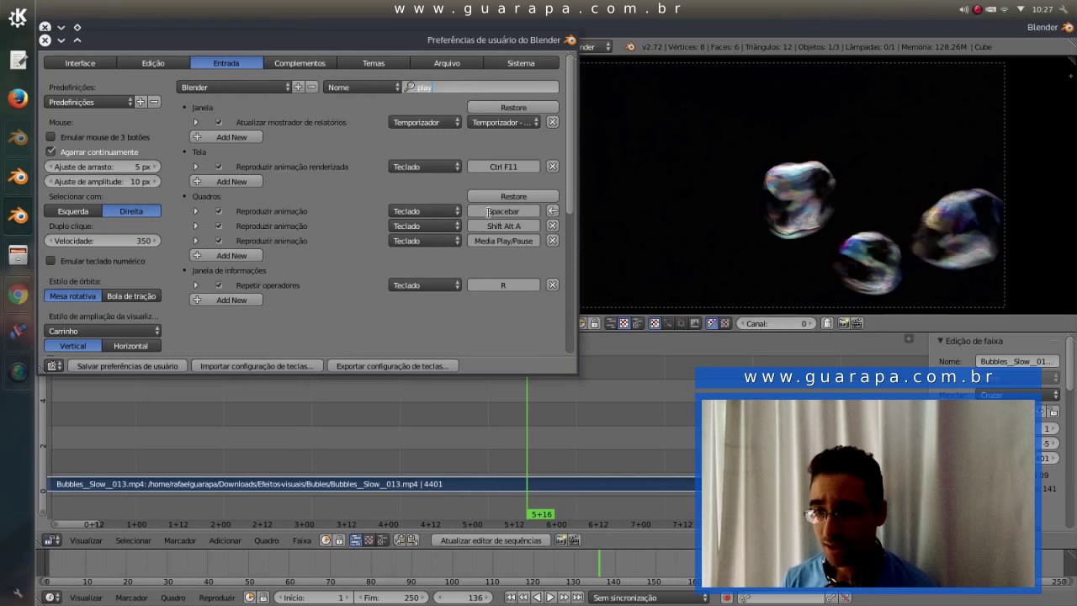
Rebind the first Reproduzir animação shortcut back to Spacebar and save the preferences
{"action": "left_click", "coordinate": [536, 212]}
{"action": "key", "text": "alt+a"}
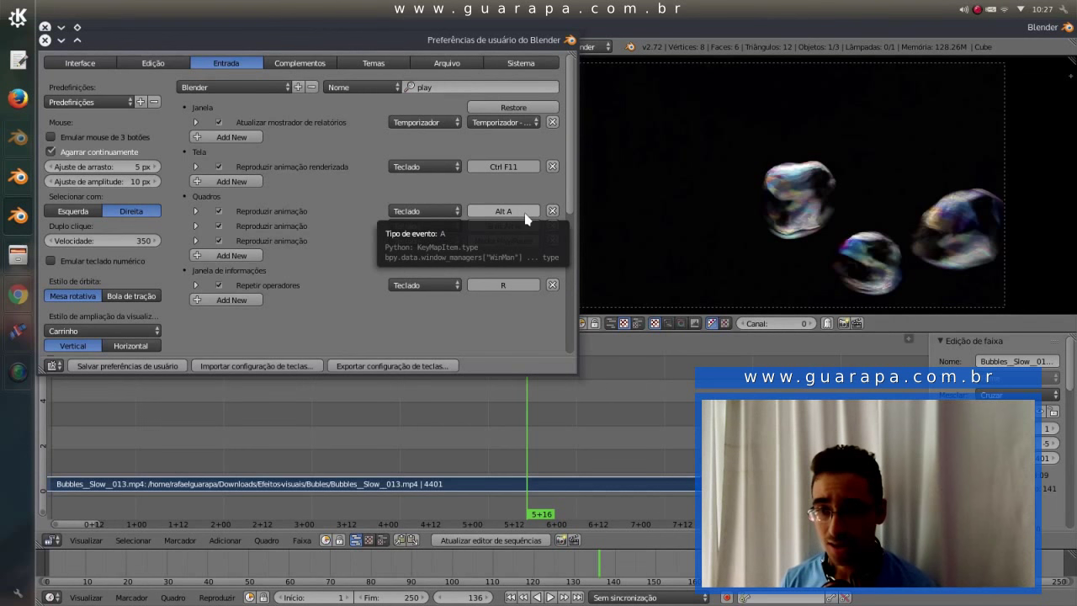
{"action": "left_click", "coordinate": [526, 213]}
{"action": "key", "text": "space"}
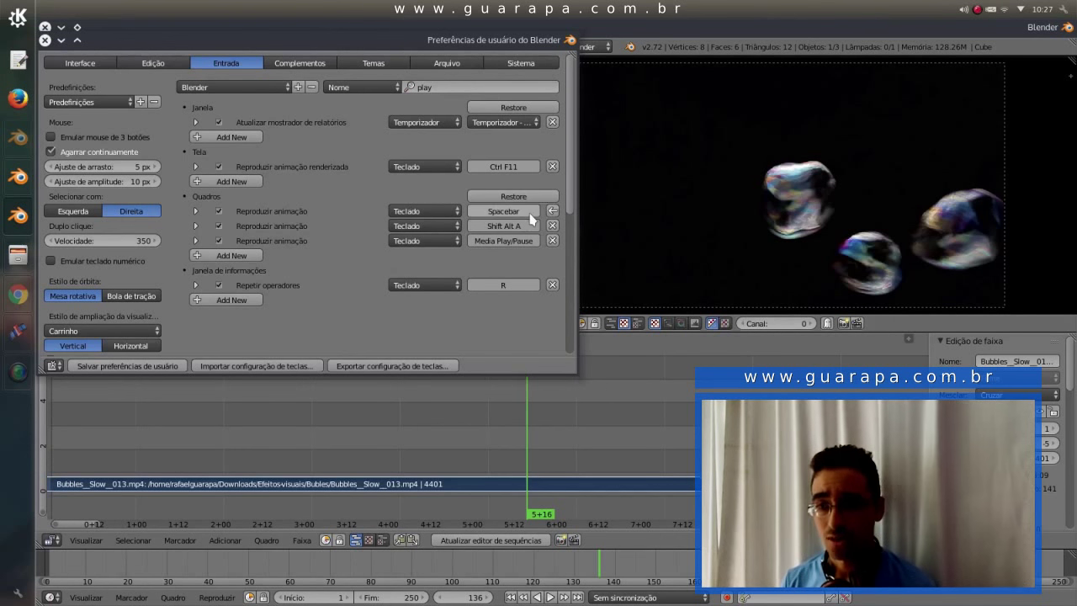
{"action": "left_click", "coordinate": [160, 367]}
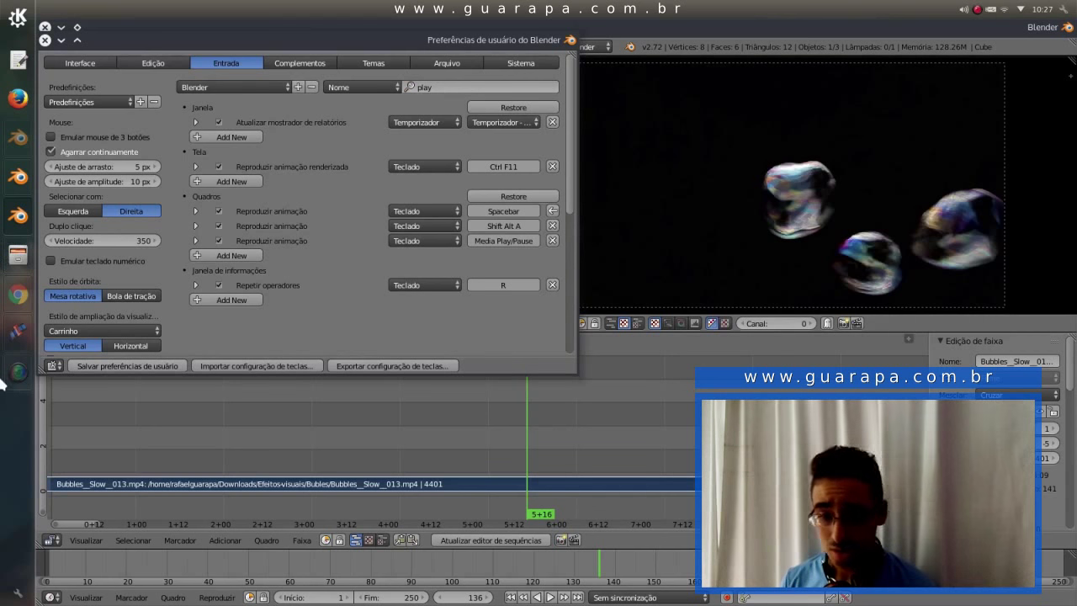
{"action": "left_click", "coordinate": [10, 335]}
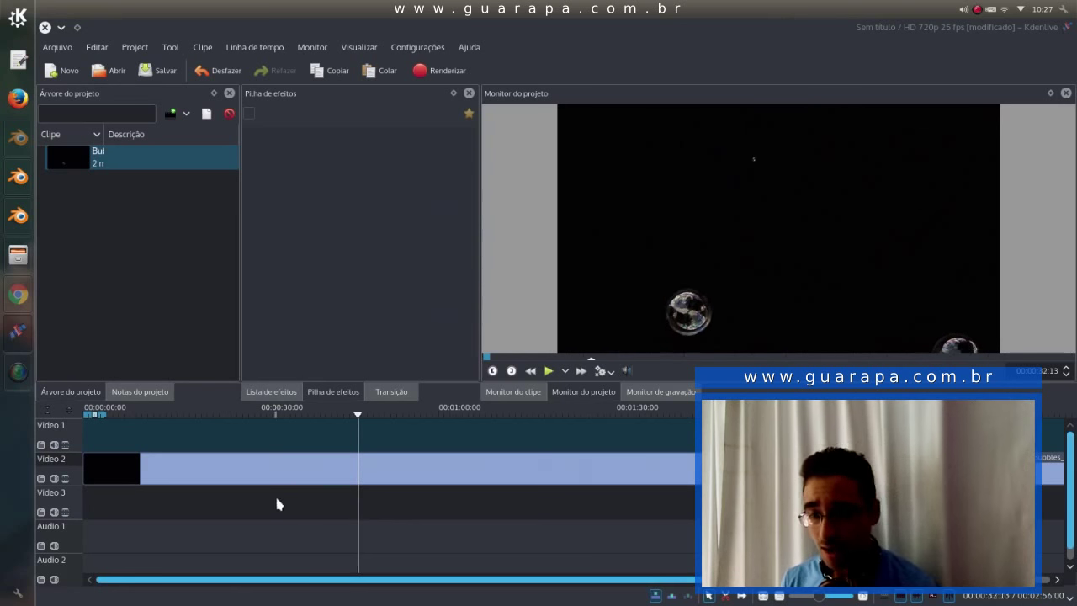
Cut the Bubbles clip on Video 2 at about 00:00:44
{"action": "left_click", "coordinate": [275, 471]}
{"action": "left_click", "coordinate": [355, 498]}
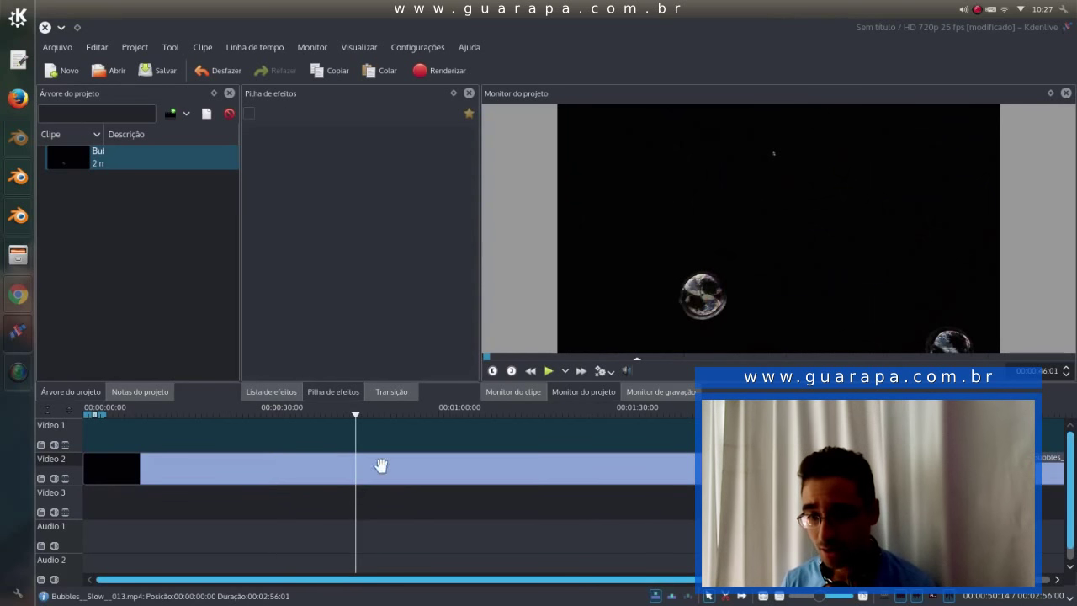
{"action": "right_click", "coordinate": [380, 466]}
{"action": "key", "text": "Escape"}
{"action": "key", "text": "shift+r"}
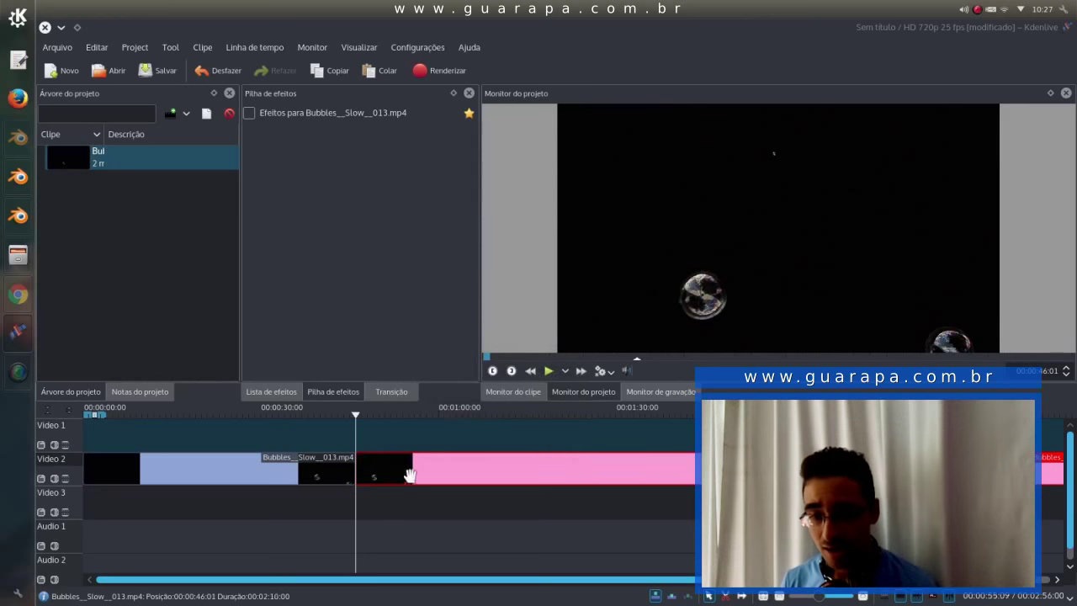
{"action": "left_click", "coordinate": [376, 450]}
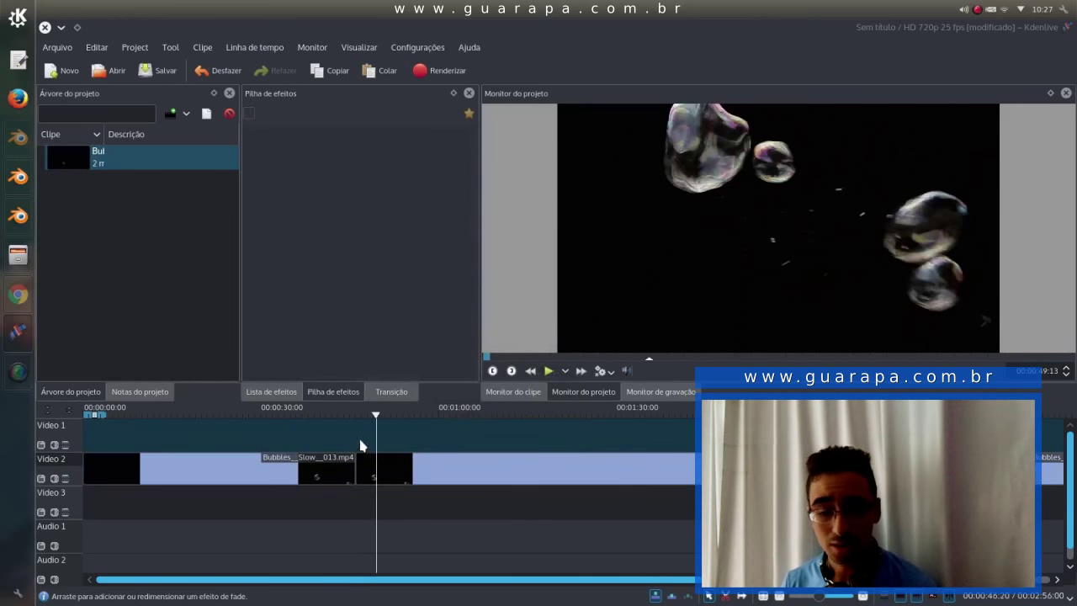
{"action": "left_click_drag", "start_coordinate": [360, 440], "coordinate": [351, 438]}
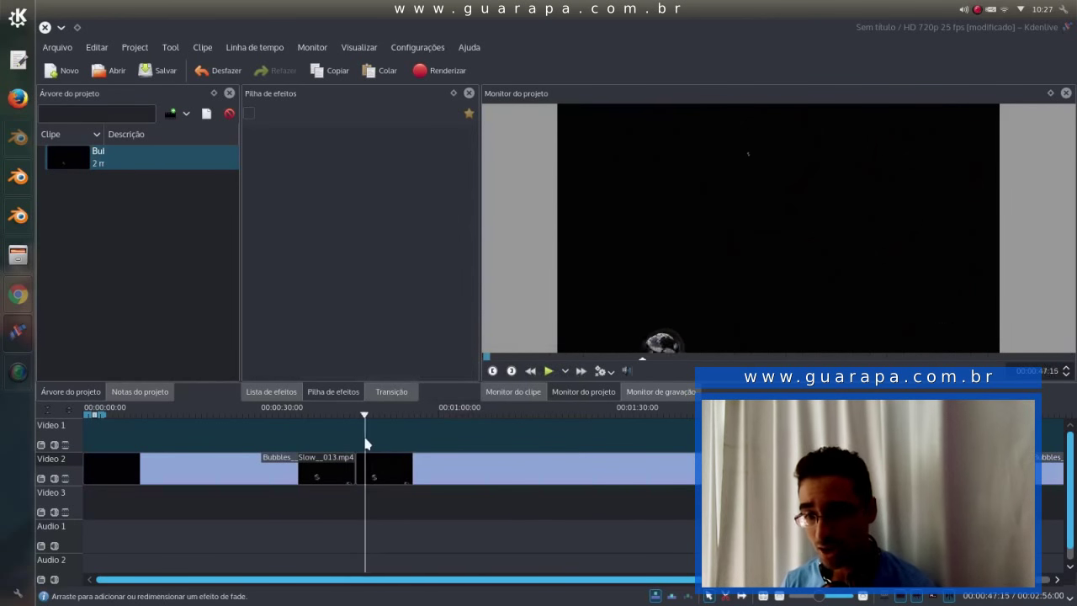
Cut the right piece again at 00:01:36 with Shift+R
{"action": "left_click", "coordinate": [659, 458]}
{"action": "key", "text": "shift+r"}
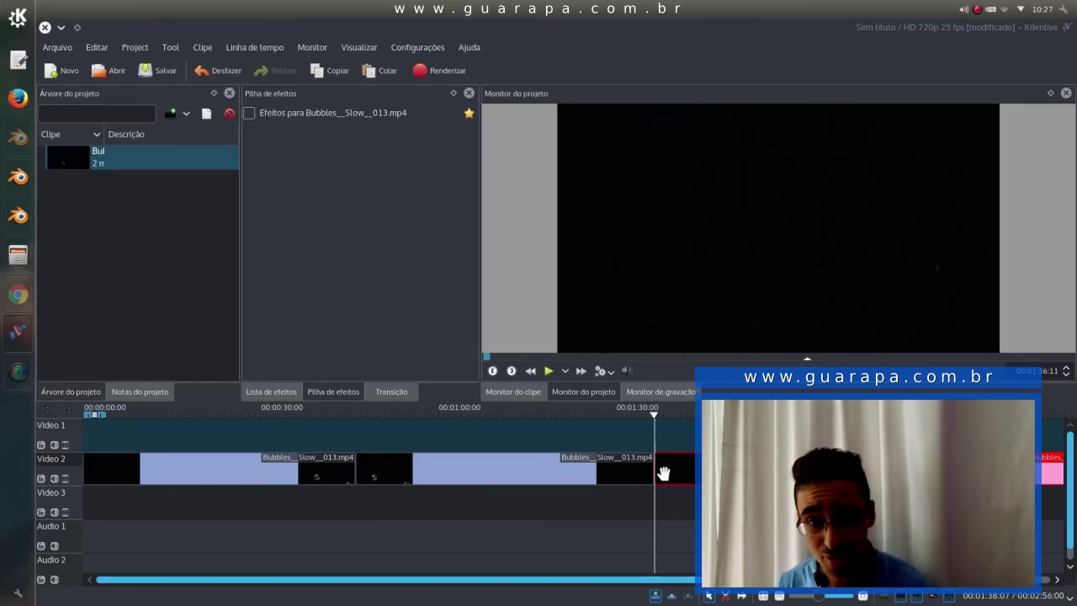
{"action": "left_click", "coordinate": [19, 215]}
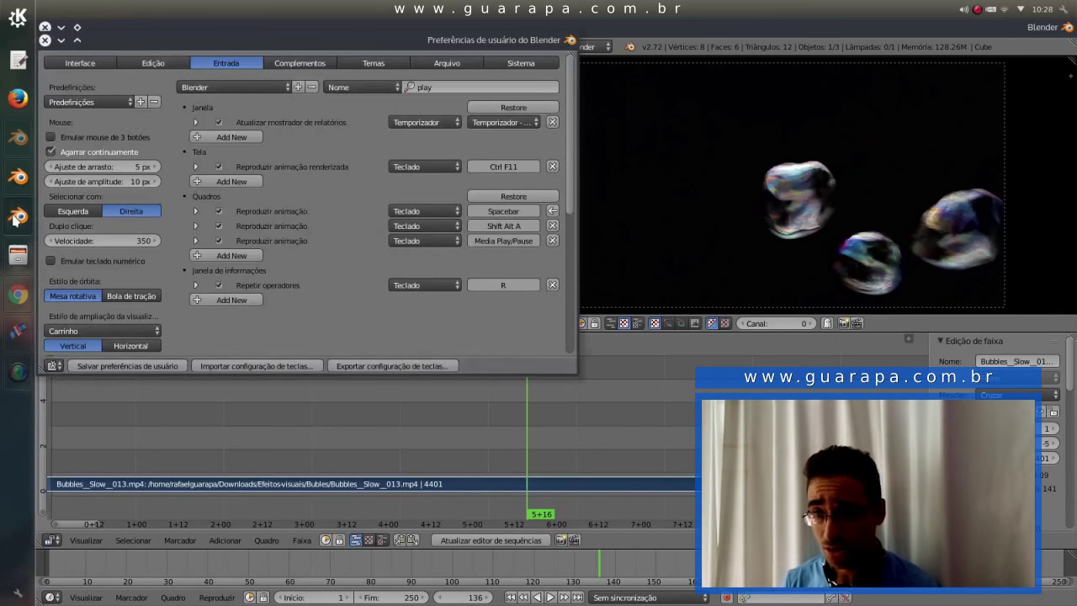
Search the keymap for 'corte'
{"action": "left_click", "coordinate": [452, 86]}
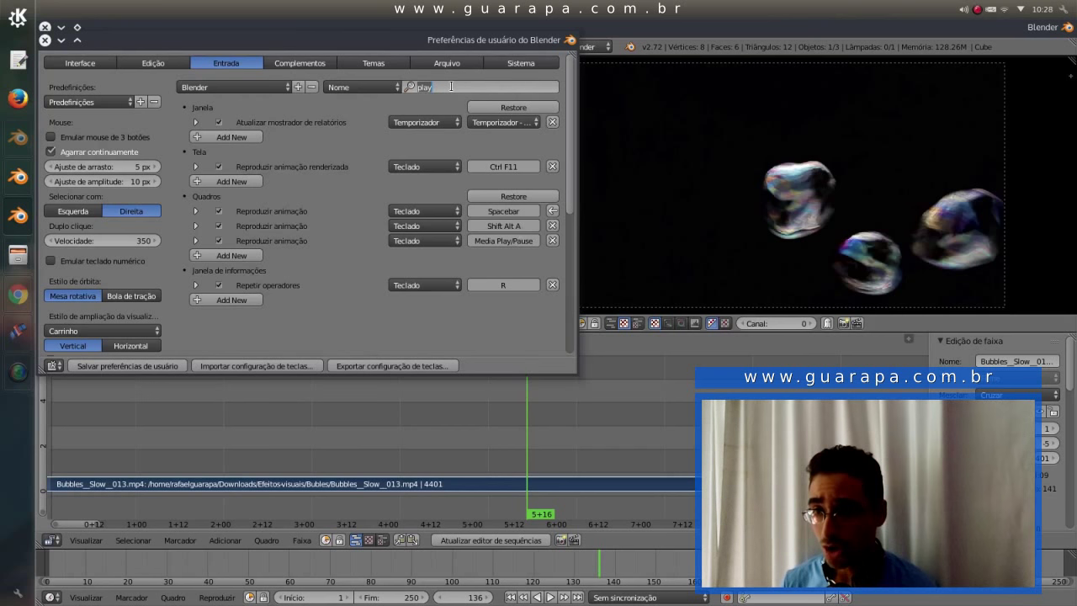
{"action": "type", "text": "corte"}
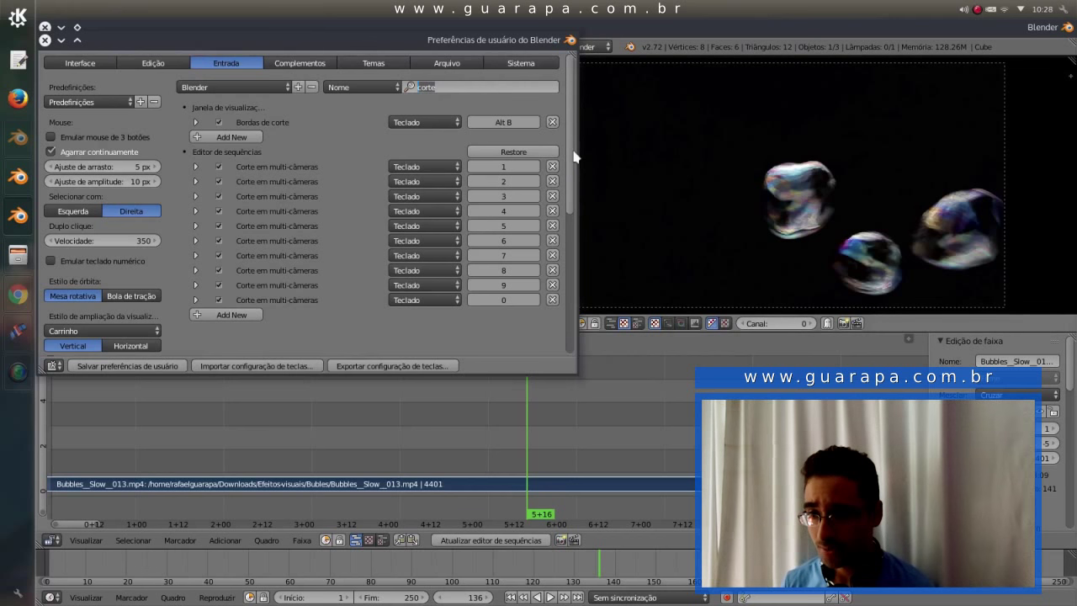
{"action": "mouse_move", "coordinate": [575, 157]}
{"action": "left_mouse_down"}
{"action": "mouse_move", "coordinate": [563, 204]}
{"action": "mouse_move", "coordinate": [585, 107]}
{"action": "left_mouse_up"}
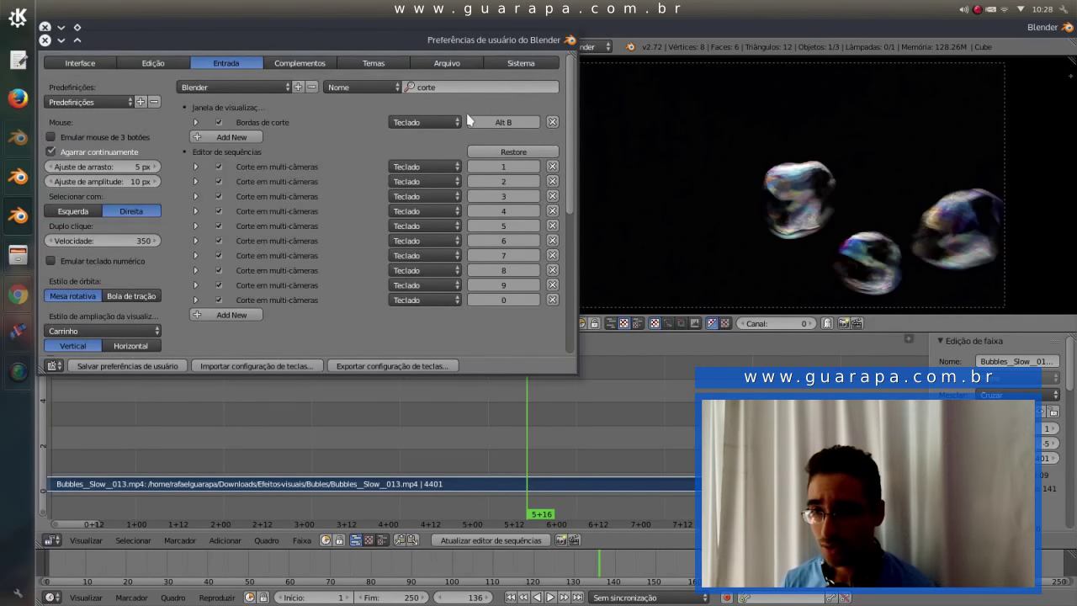
Clear the keymap search and expand the Janela category
{"action": "left_click", "coordinate": [446, 88]}
{"action": "key", "text": "BackSpace"}
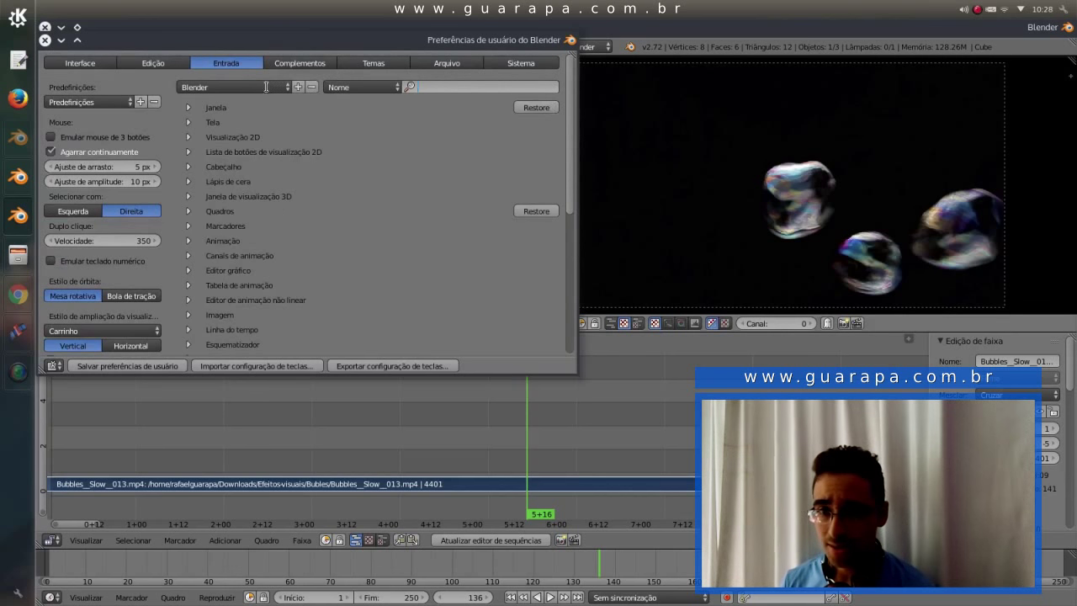
{"action": "left_click", "coordinate": [189, 110]}
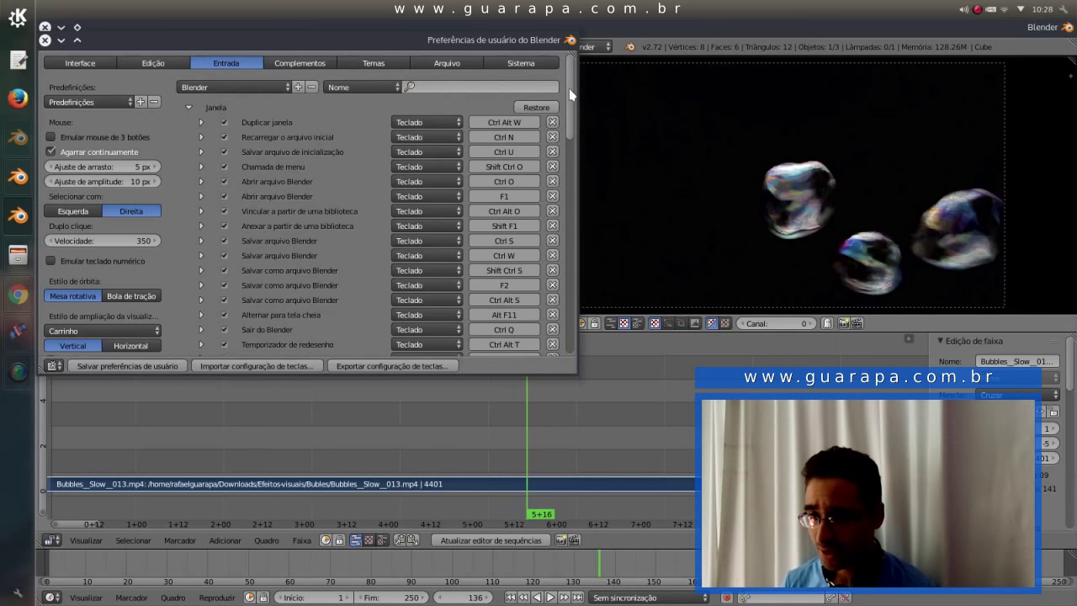
{"action": "left_click_drag", "start_coordinate": [570, 101], "coordinate": [569, 108]}
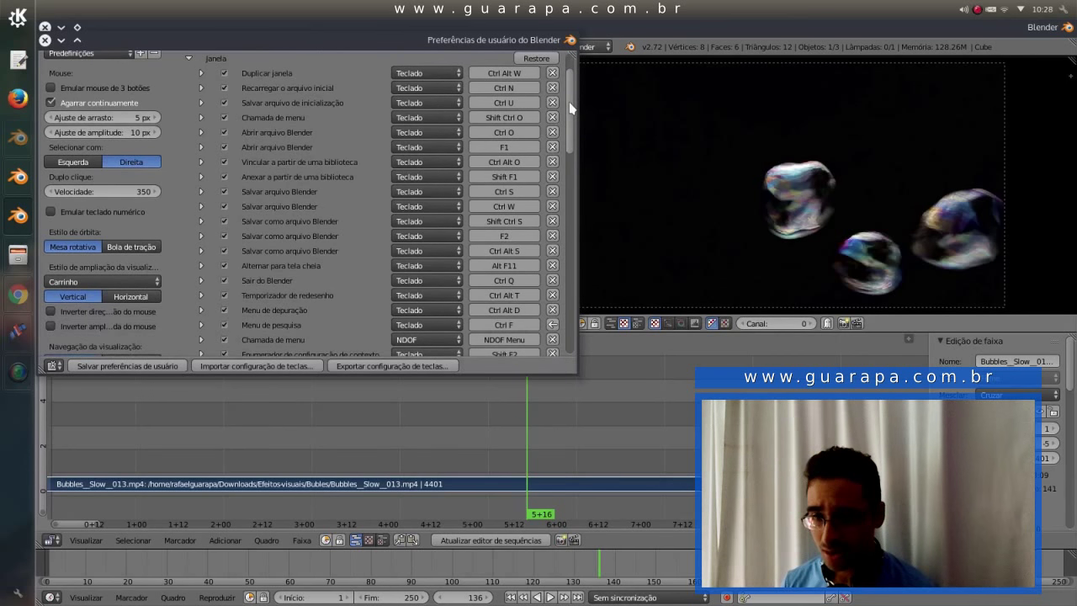
{"action": "left_click_drag", "start_coordinate": [570, 108], "coordinate": [587, 168]}
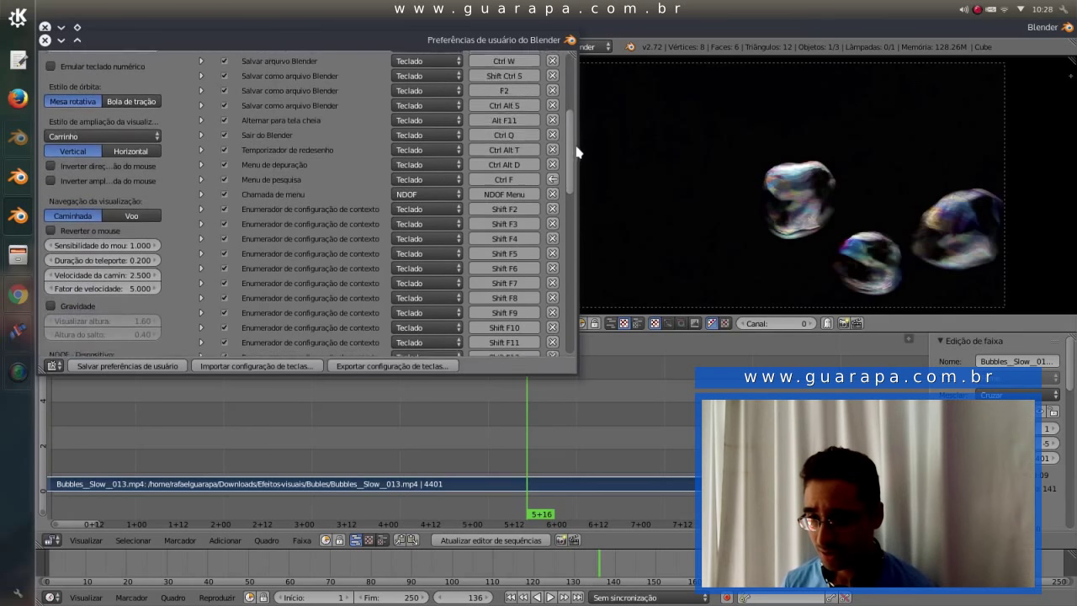
{"action": "left_click_drag", "start_coordinate": [588, 168], "coordinate": [473, 84]}
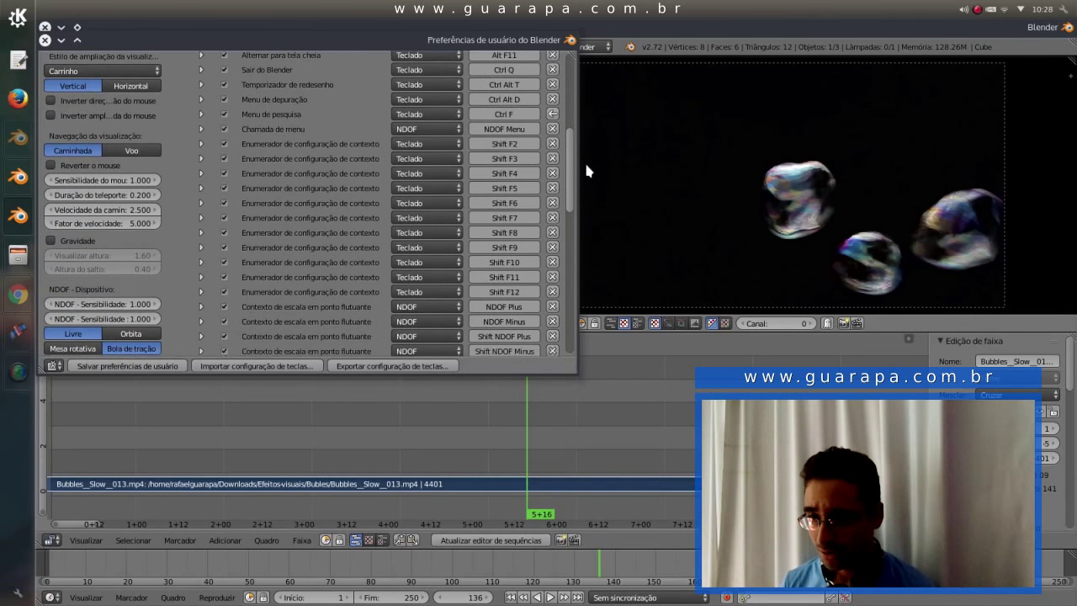
{"action": "left_click", "coordinate": [437, 87]}
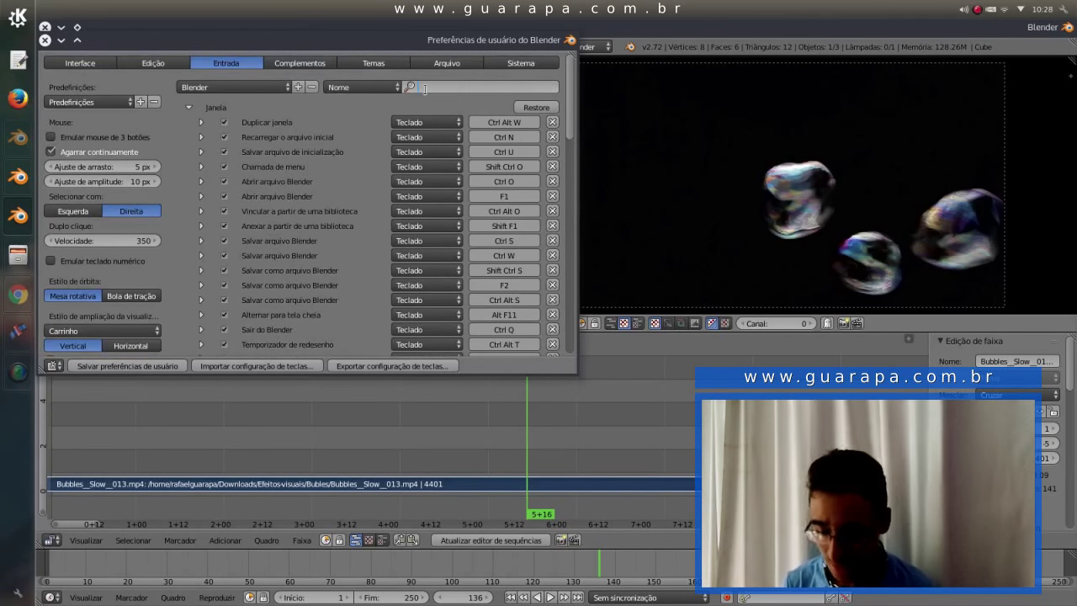
Filter the keymap by 'cortar' and assign a new key to the second Cortar faixas shortcut
{"action": "type", "text": "shift"}
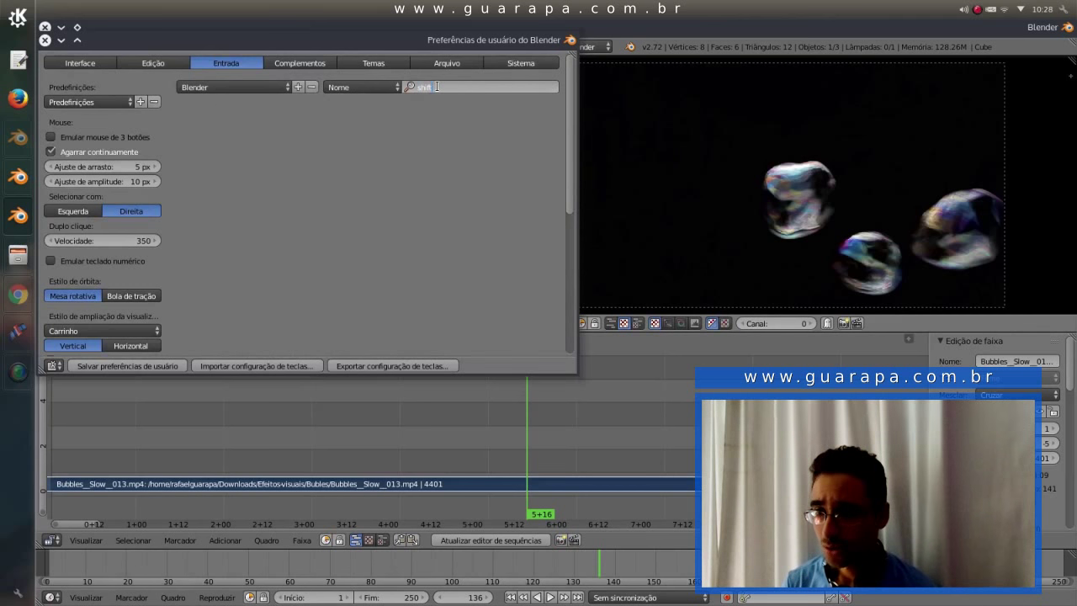
{"action": "key", "text": "BackSpace"}
{"action": "type", "text": "cortar"}
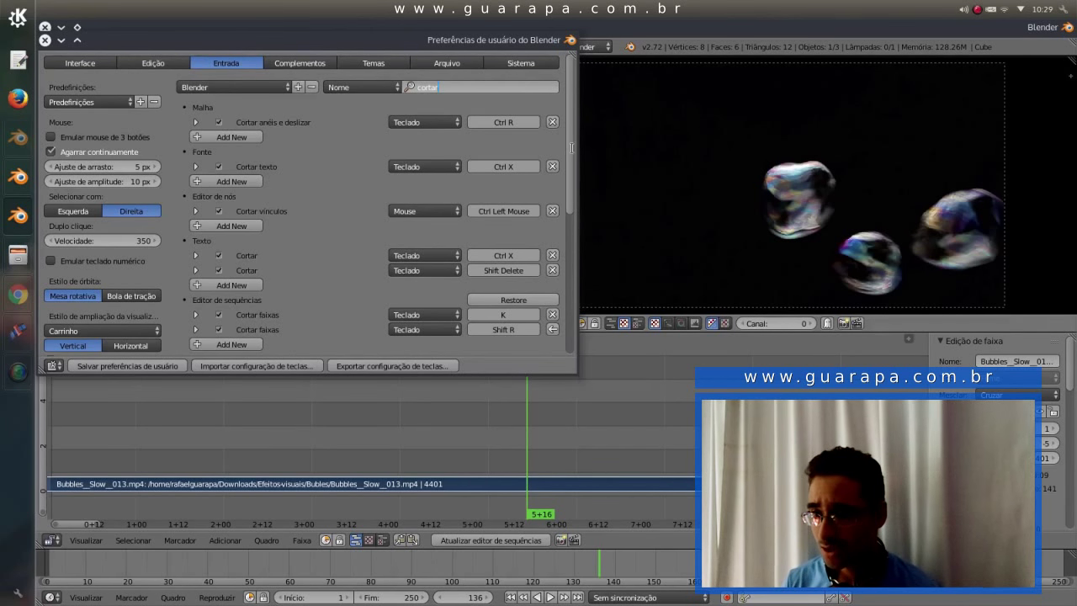
{"action": "left_click_drag", "start_coordinate": [572, 154], "coordinate": [578, 209]}
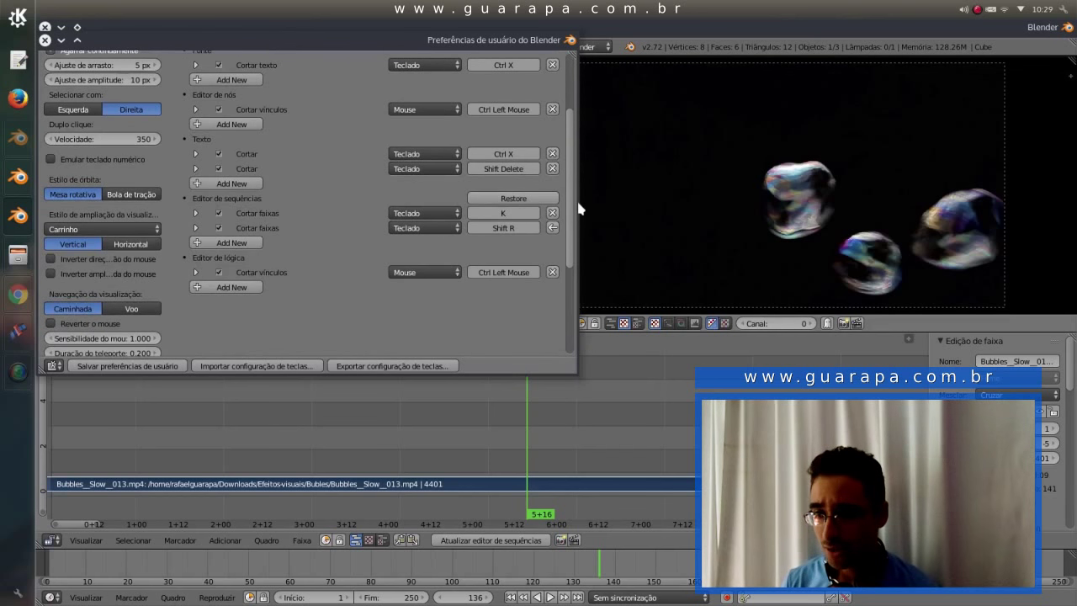
{"action": "scroll", "coordinate": [574, 207], "scroll_direction": "up", "scroll_amount": 1}
{"action": "left_click", "coordinate": [517, 241]}
{"action": "key", "text": "shift+k"}
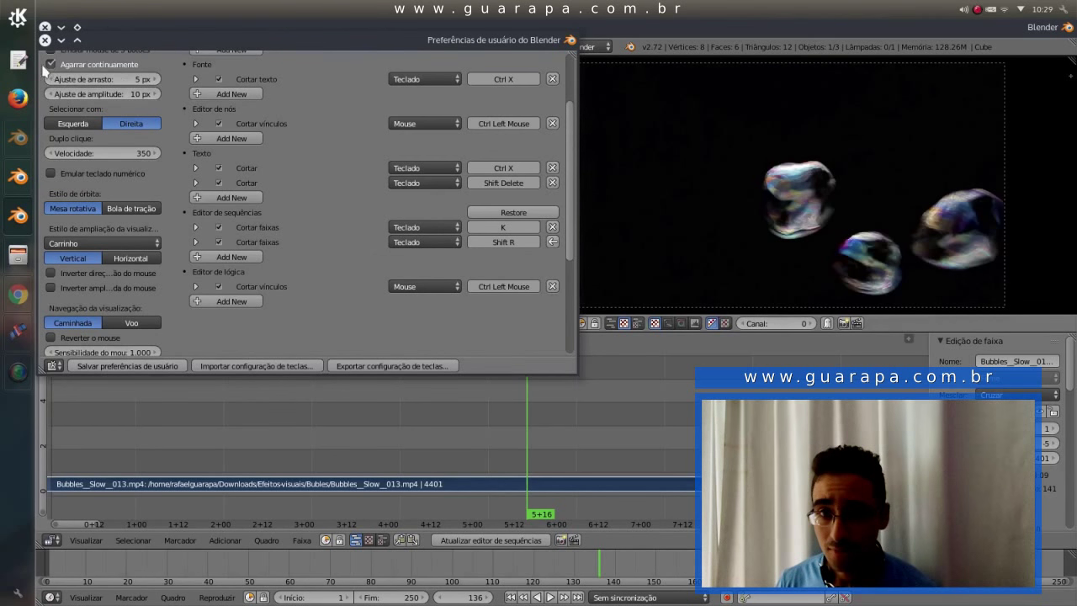
Close preferences and cut the Bubbles strip at frames 100 and 173
{"action": "left_click", "coordinate": [45, 40]}
{"action": "left_click", "coordinate": [281, 440]}
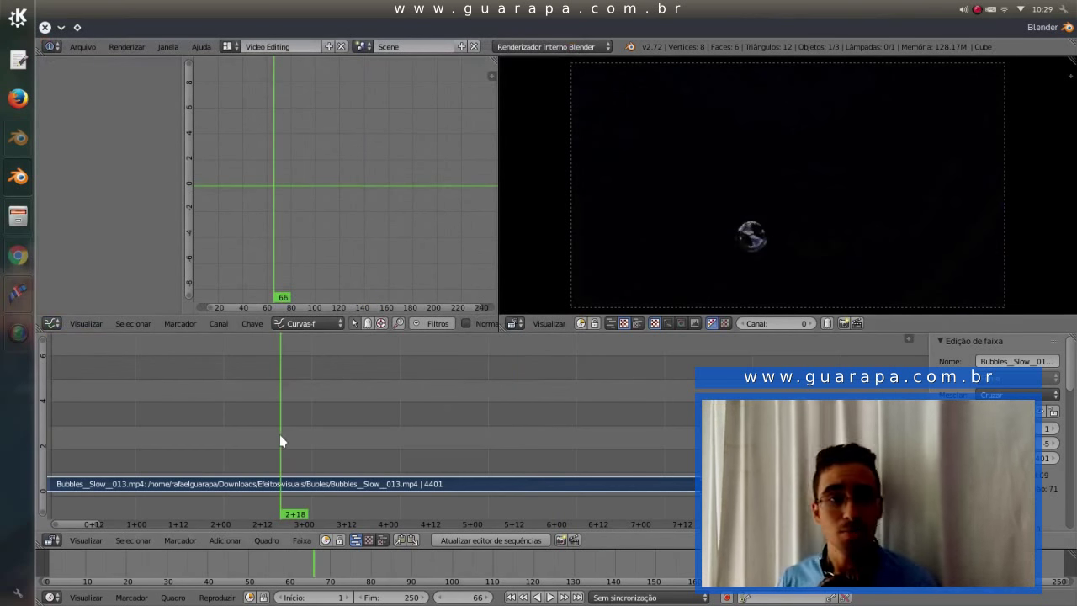
{"action": "left_click", "coordinate": [400, 446]}
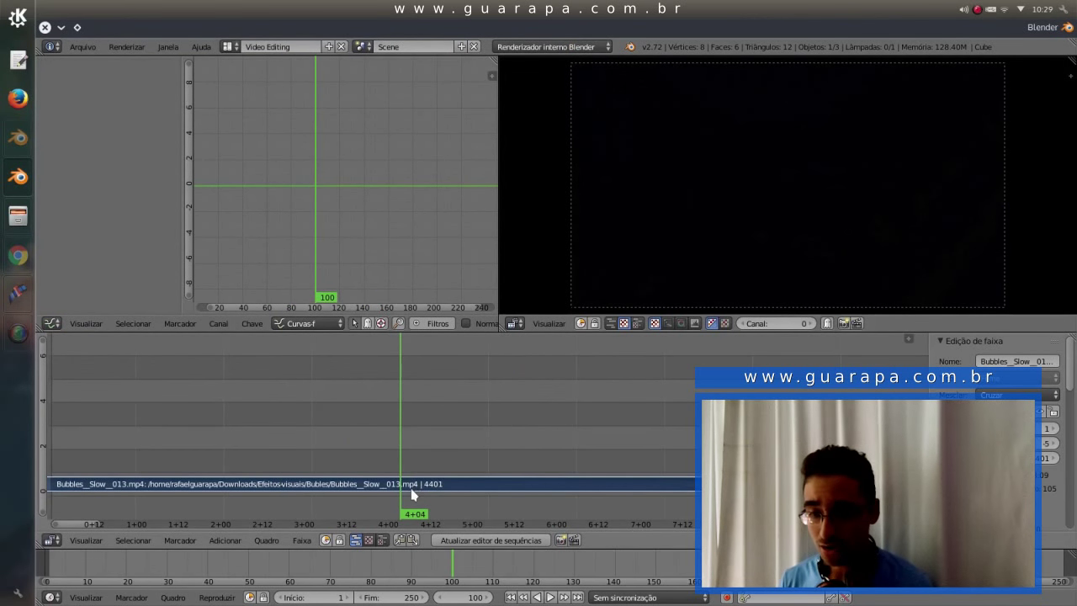
{"action": "key", "text": "k"}
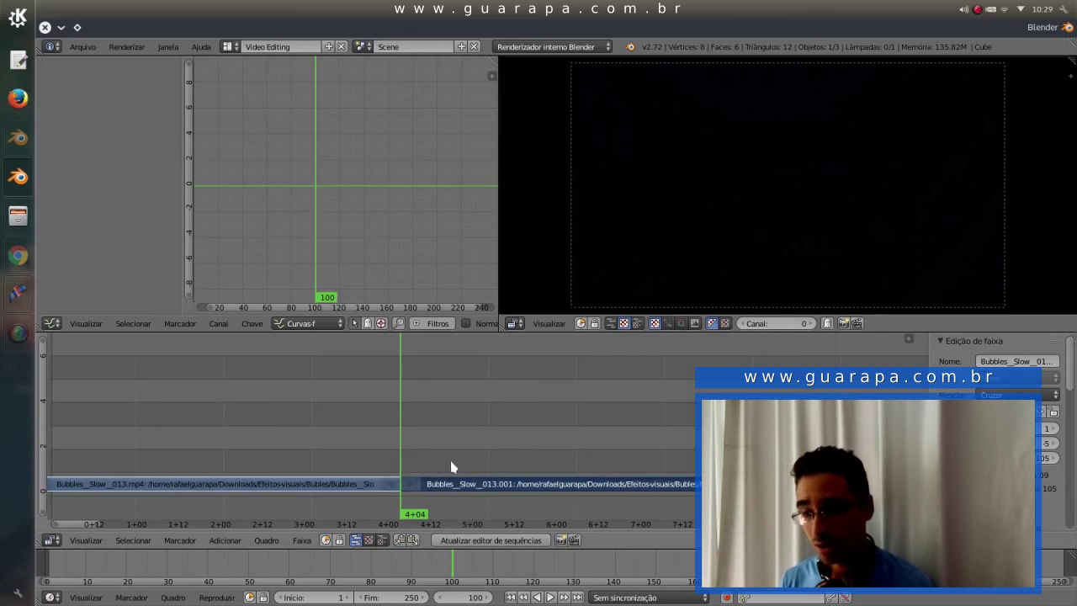
{"action": "left_click", "coordinate": [658, 437]}
{"action": "right_click", "coordinate": [546, 484]}
{"action": "key", "text": "k"}
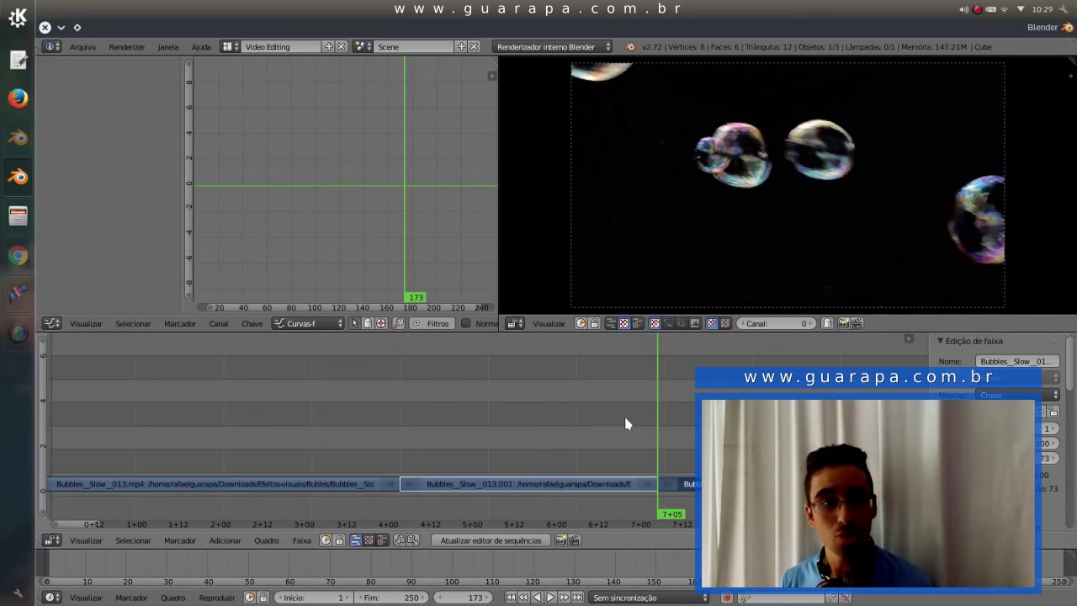
Delete the middle strip and undo to restore it, twice
{"action": "left_click", "coordinate": [626, 424]}
{"action": "right_click", "coordinate": [588, 482]}
{"action": "key", "text": "x"}
{"action": "left_click", "coordinate": [585, 481]}
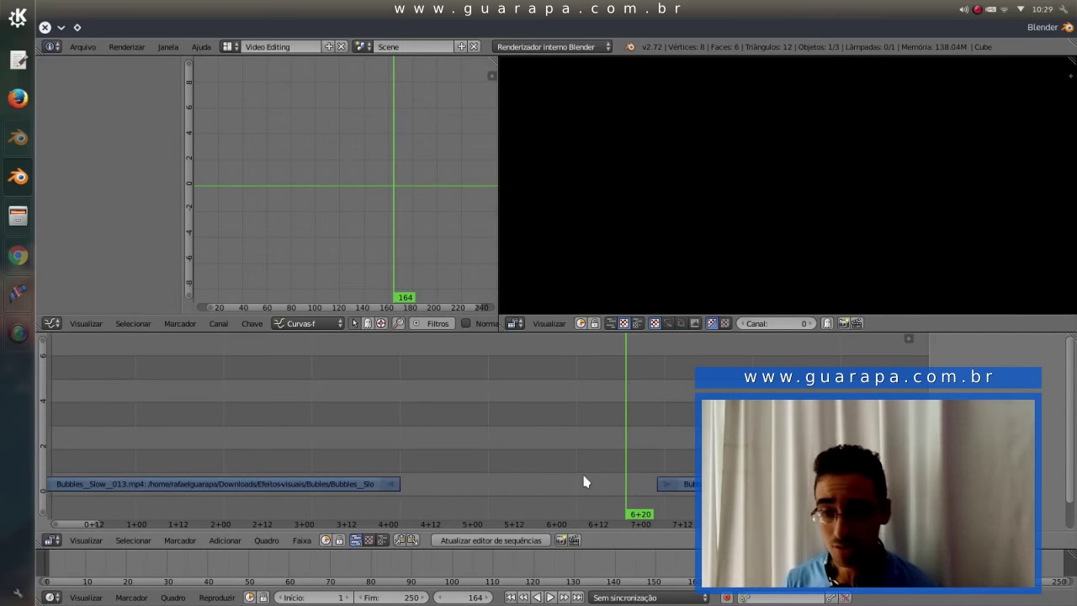
{"action": "key", "text": "ctrl+z"}
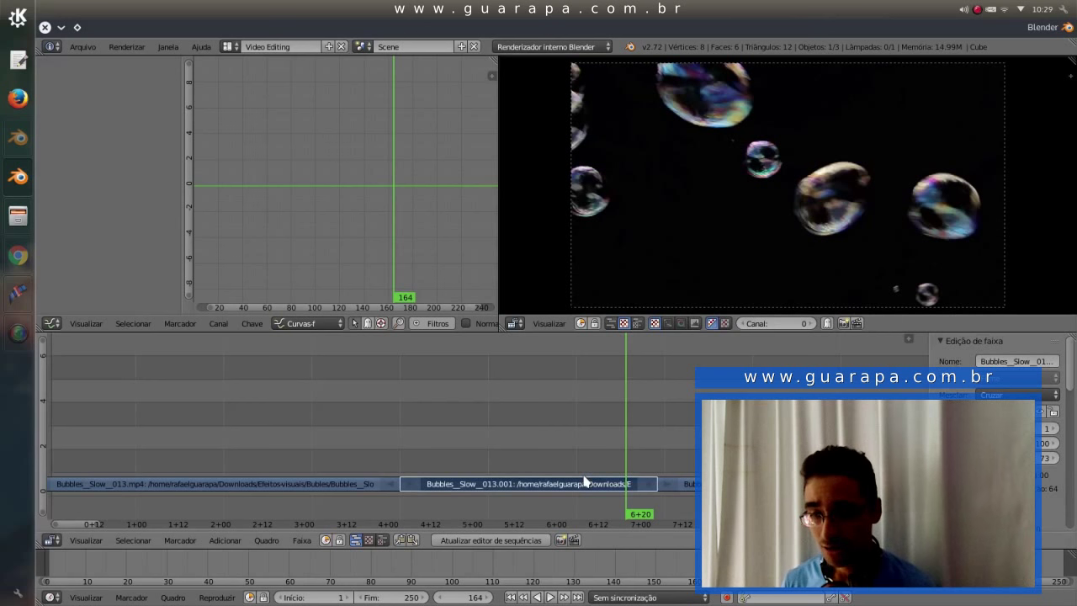
{"action": "key", "text": "x"}
{"action": "left_click", "coordinate": [587, 481]}
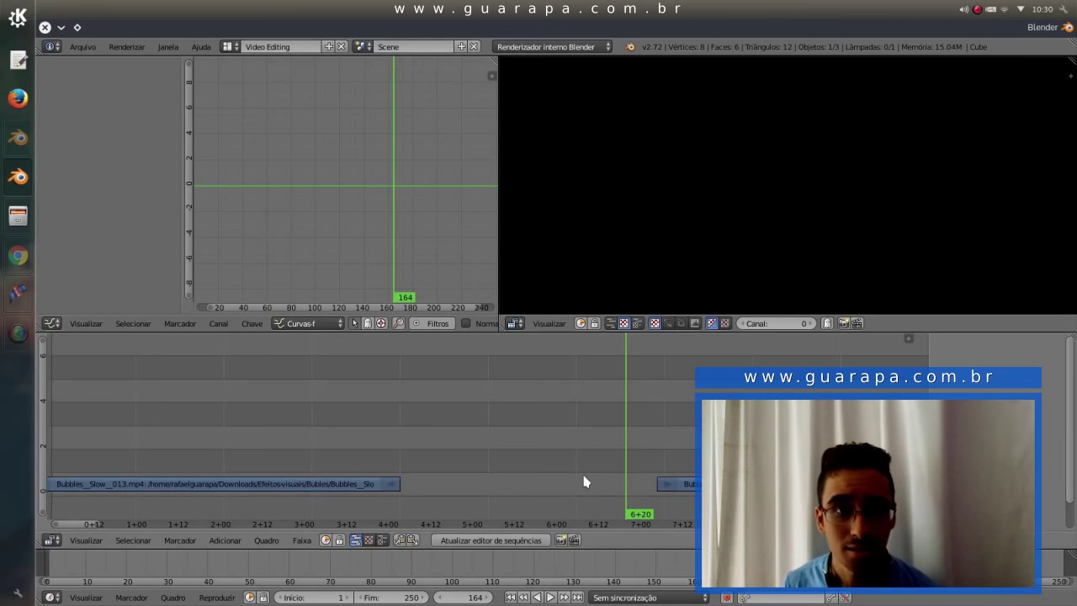
{"action": "key", "text": "ctrl+z"}
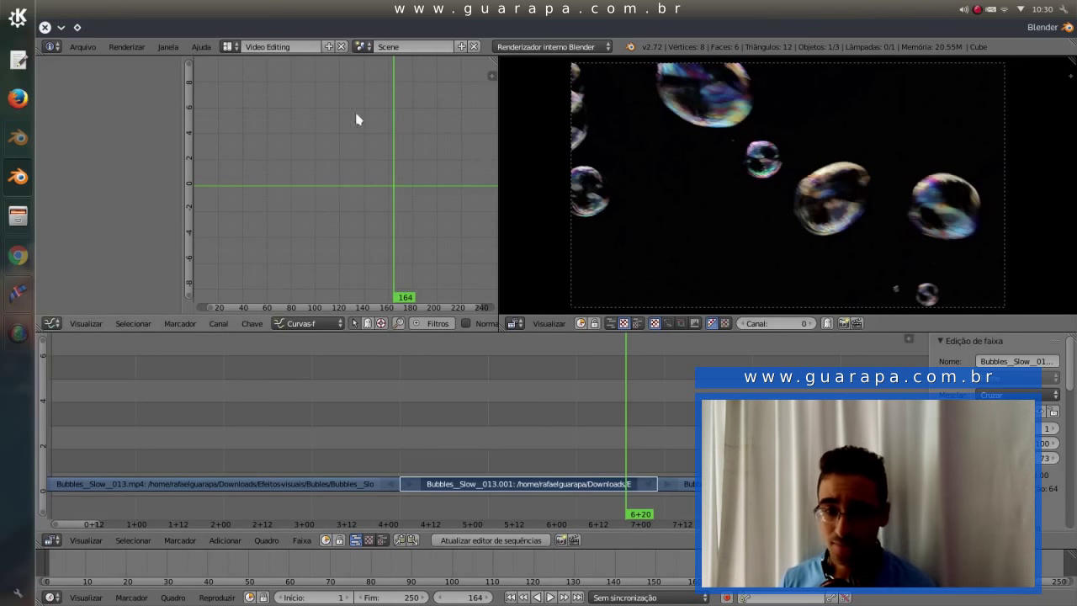
{"action": "left_click", "coordinate": [52, 324]}
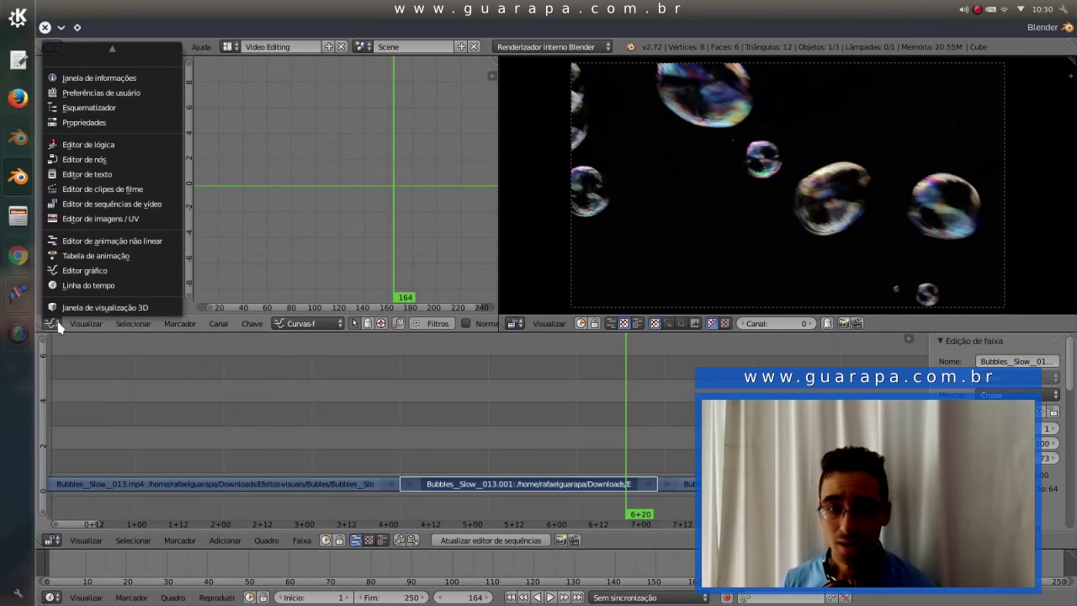
Turn the Graph Editor into render Properties, narrow it, and set Resolution X to 1280 px
{"action": "left_click", "coordinate": [112, 123]}
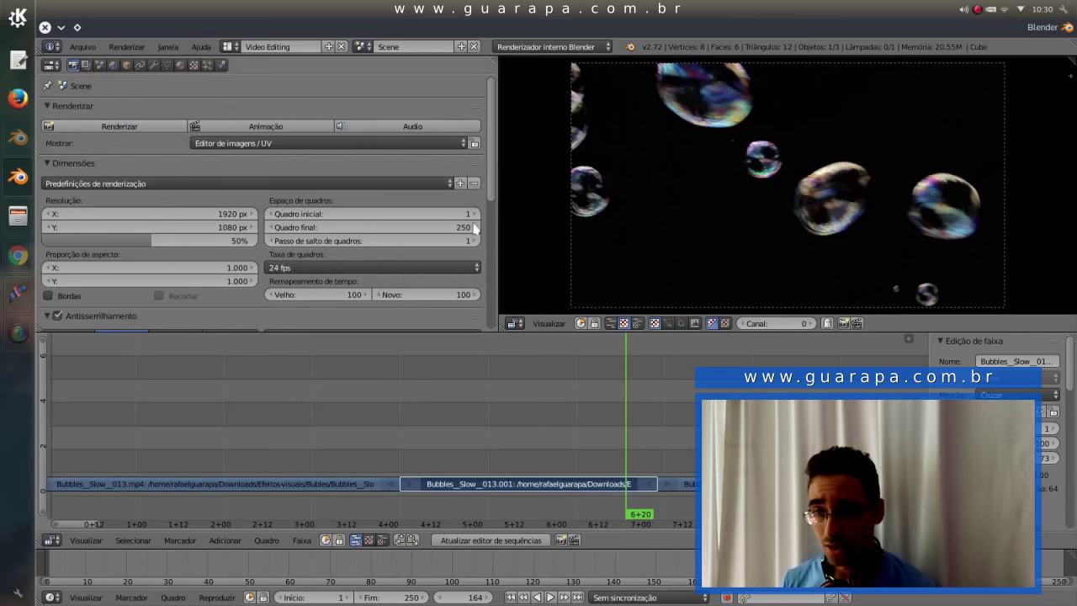
{"action": "left_click_drag", "start_coordinate": [498, 241], "coordinate": [229, 241]}
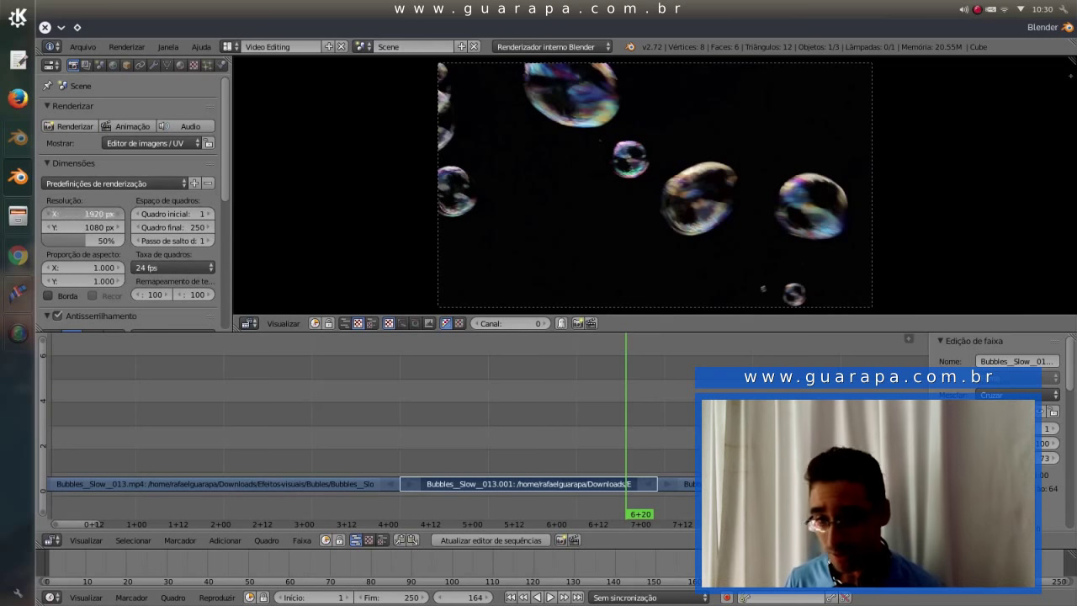
{"action": "type", "text": "1280"}
{"action": "key", "text": "Return"}
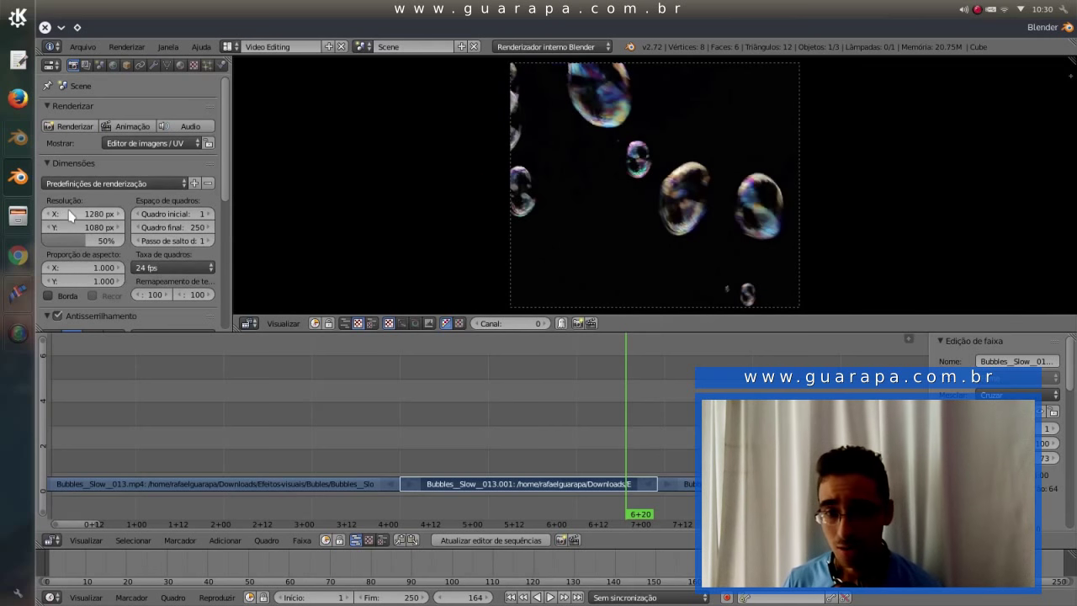
Set render height to 720 px and raise the resolution scale from 50% to 100%
{"action": "left_click", "coordinate": [56, 227]}
{"action": "type", "text": "7"}
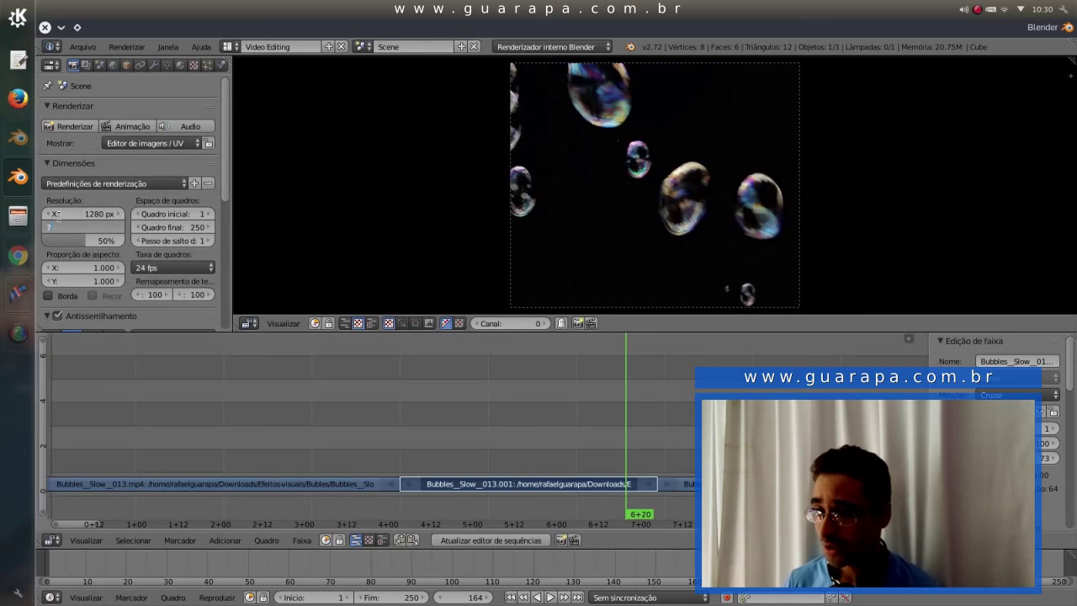
{"action": "type", "text": "Y: 720"}
{"action": "key", "text": "Return"}
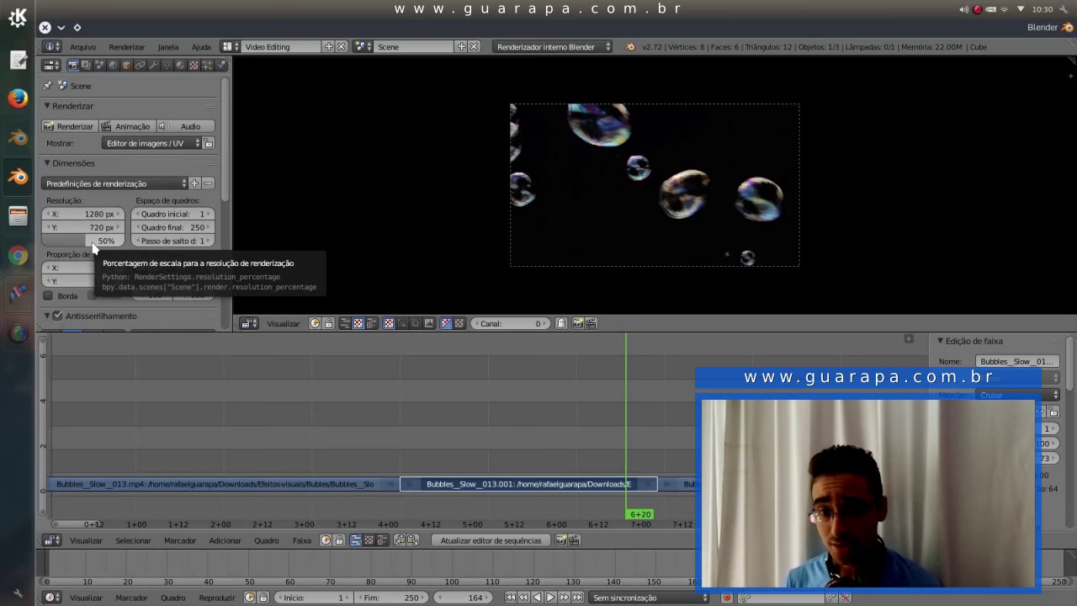
{"action": "left_click_drag", "start_coordinate": [94, 246], "coordinate": [118, 244]}
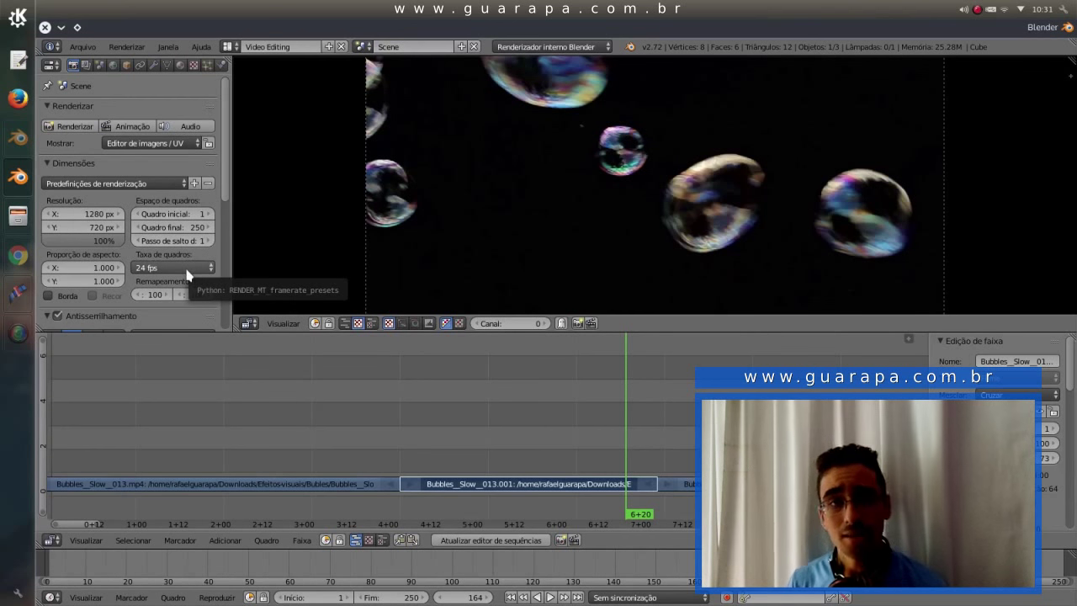
Set the scene frame rate preset to 29.97 fps
{"action": "left_click", "coordinate": [187, 270]}
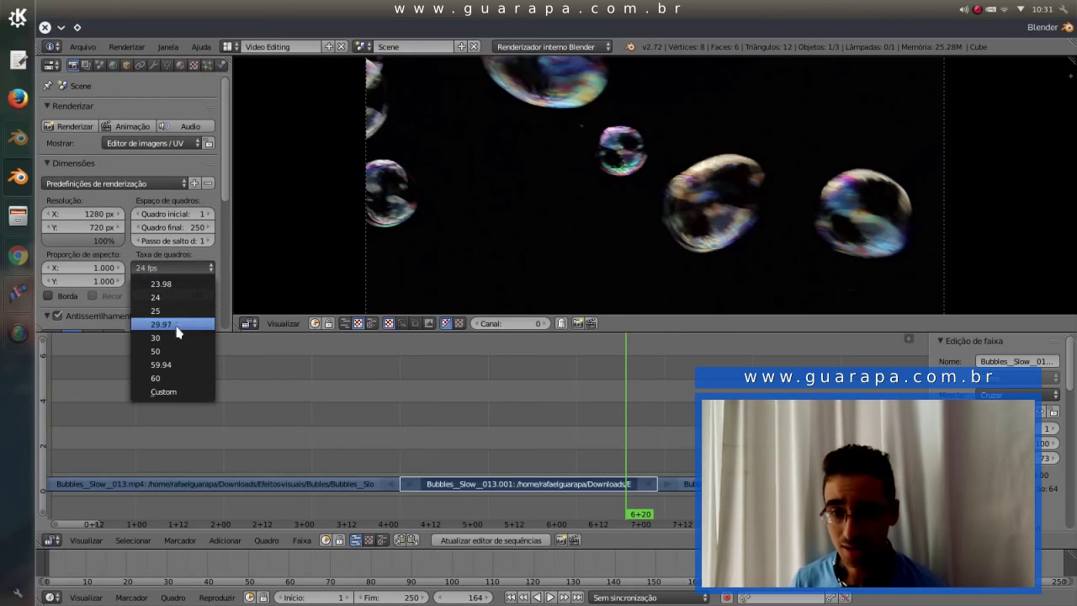
{"action": "left_click", "coordinate": [183, 337]}
{"action": "left_click", "coordinate": [193, 268]}
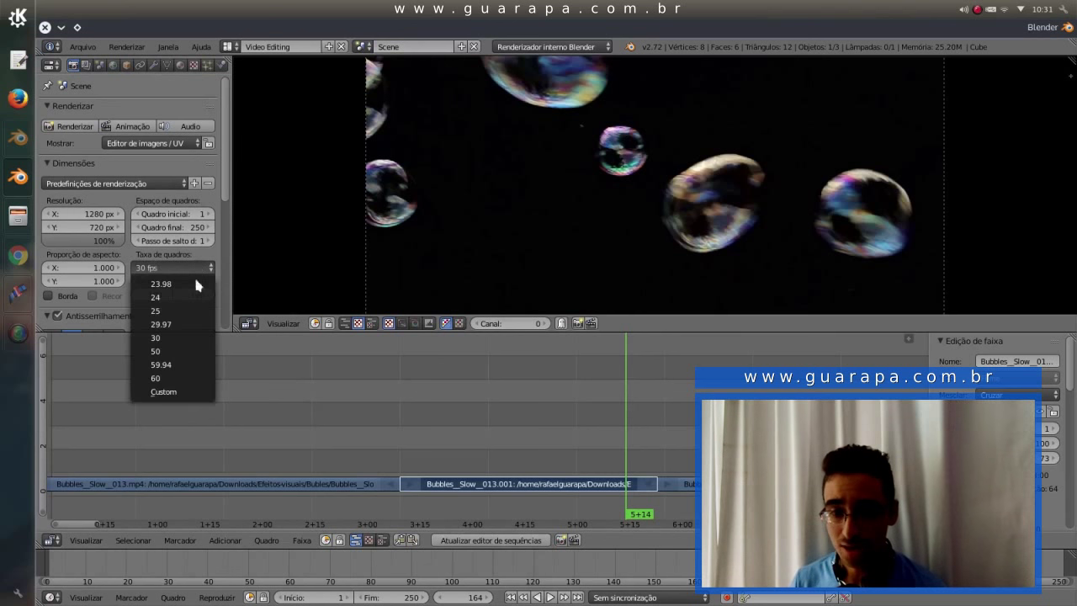
{"action": "left_click", "coordinate": [200, 324]}
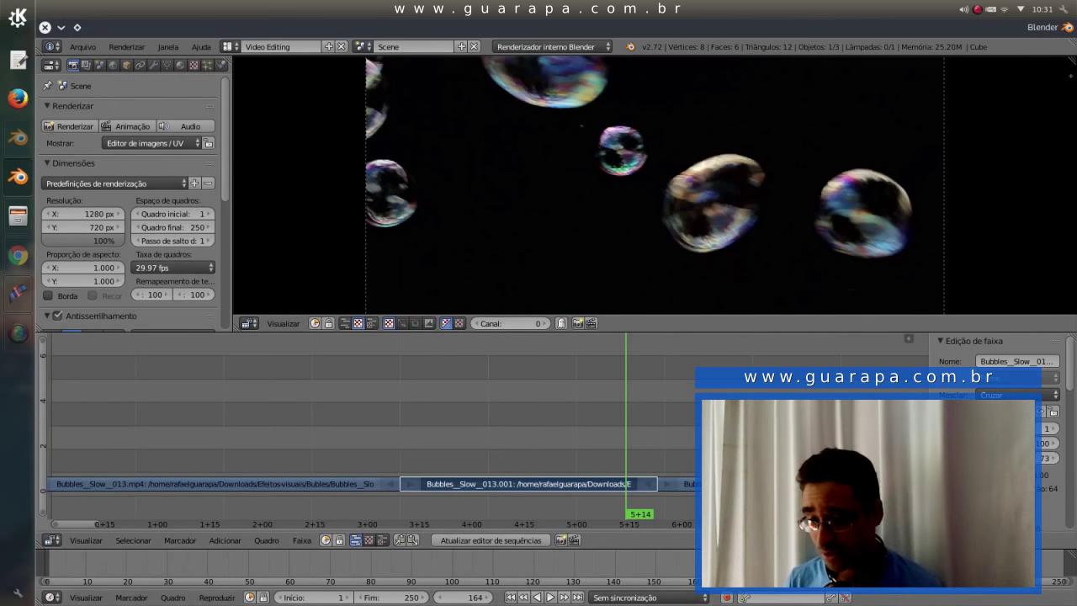
Set playback sync to Sincronismo de áudio e vídeo, then bring Kdenlive forward
{"action": "left_click", "coordinate": [633, 599]}
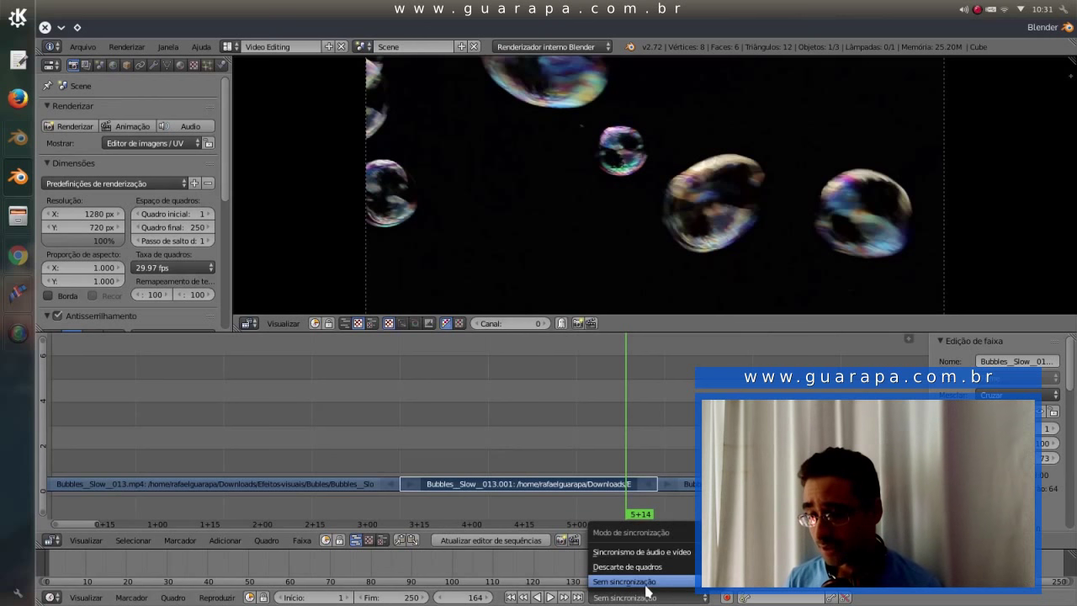
{"action": "left_click", "coordinate": [669, 552]}
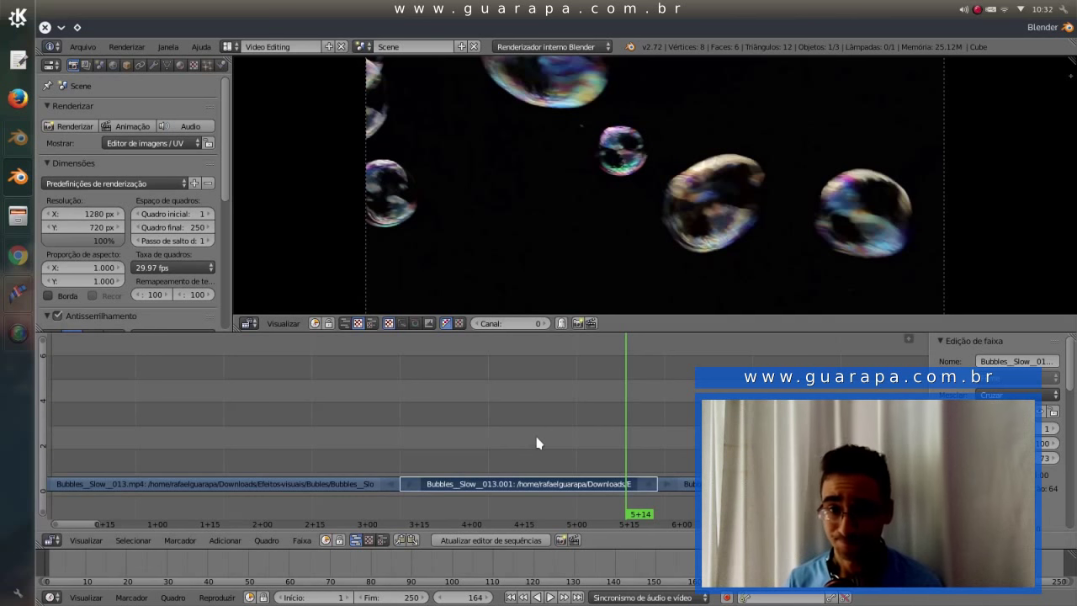
{"action": "left_click", "coordinate": [10, 290]}
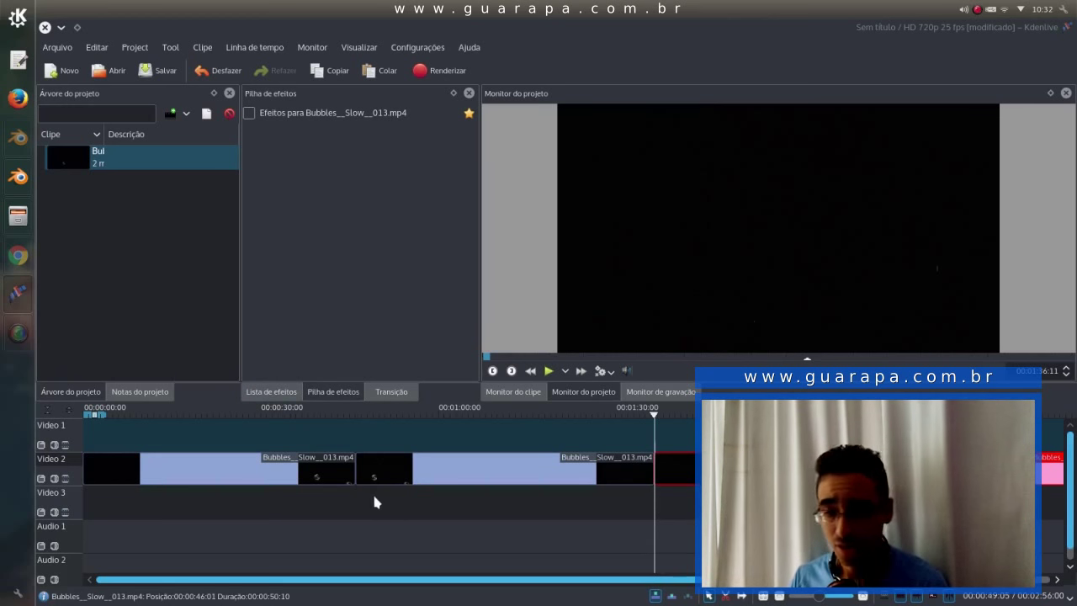
Add a Pan and Zoom effect to the second Bubbles clip on Video 2
{"action": "left_click", "coordinate": [423, 456]}
{"action": "right_click", "coordinate": [424, 472]}
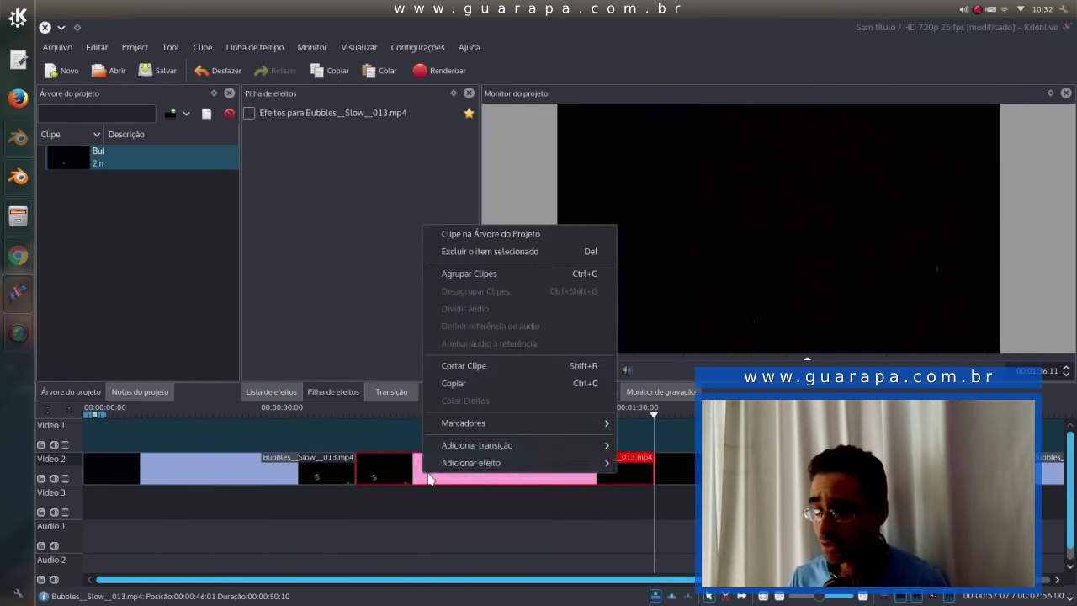
{"action": "mouse_move", "coordinate": [579, 466]}
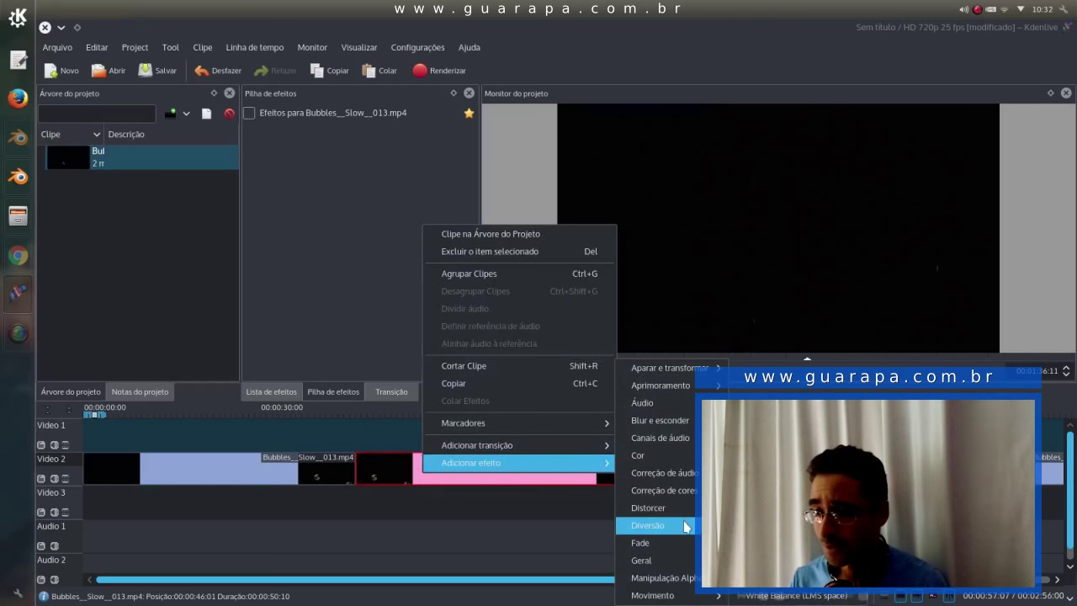
{"action": "mouse_move", "coordinate": [675, 356]}
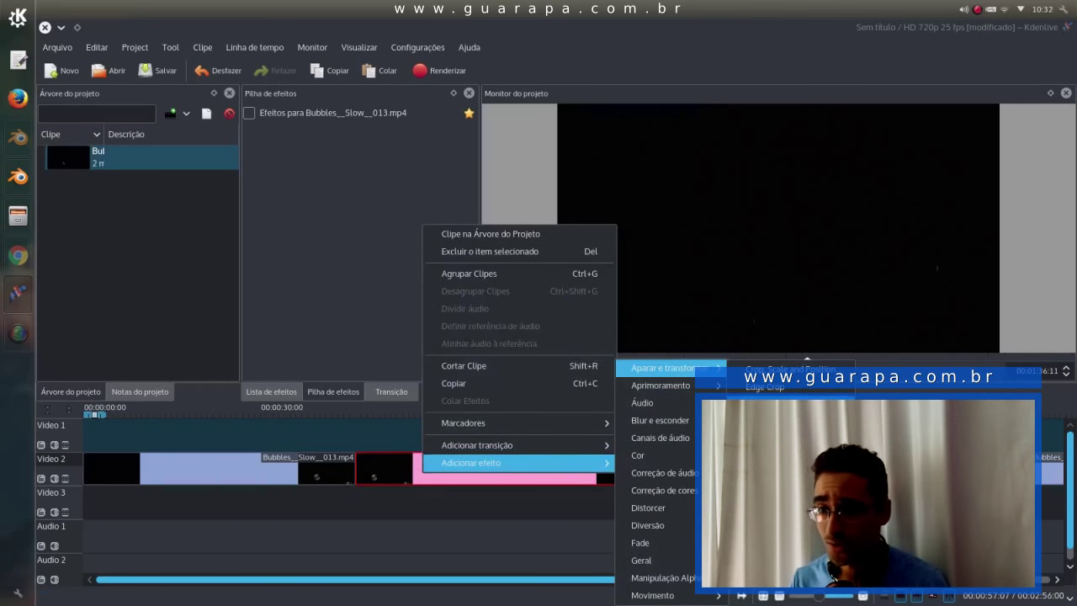
{"action": "left_click", "coordinate": [774, 404]}
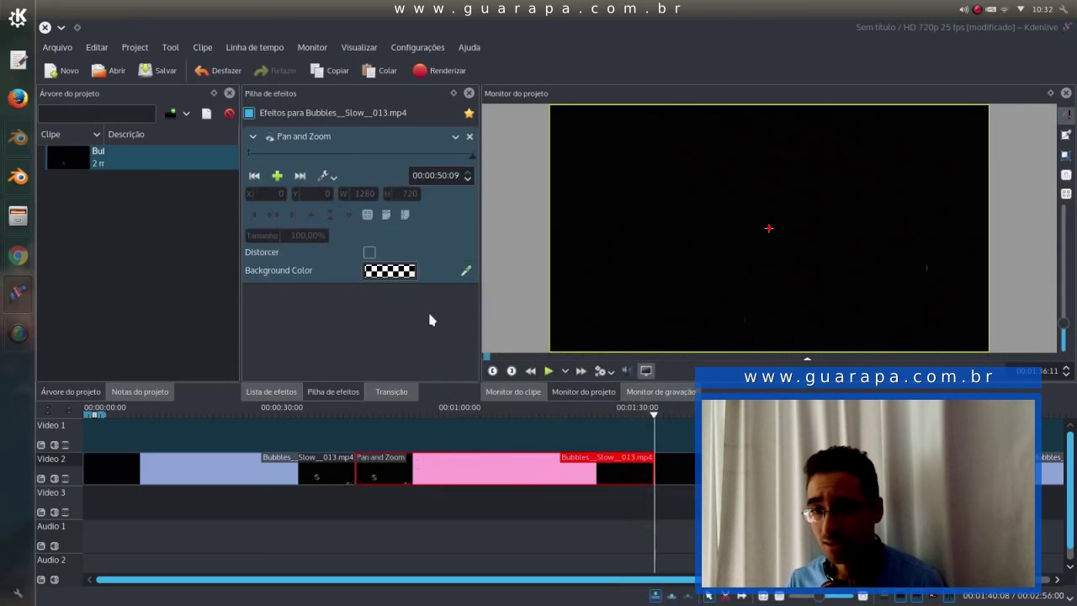
Set the Pan and Zoom size to 150%, reposition the frame around the bubble, and minimize Kdenlive
{"action": "left_click", "coordinate": [250, 154]}
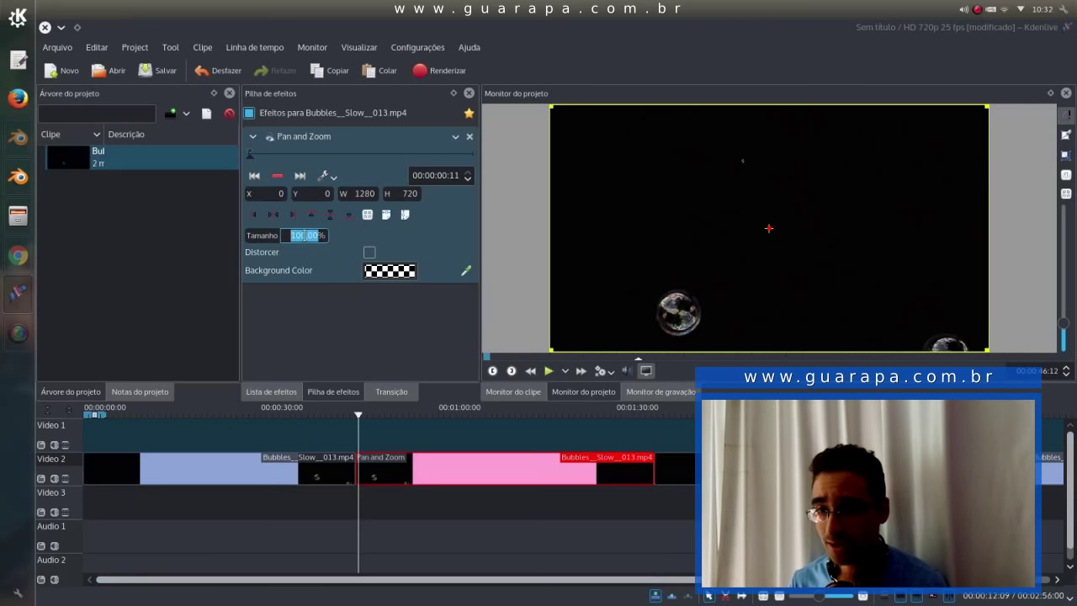
{"action": "left_click", "coordinate": [304, 235]}
{"action": "type", "text": "150"}
{"action": "key", "text": "Return"}
{"action": "left_click_drag", "start_coordinate": [916, 262], "coordinate": [786, 199]}
{"action": "left_click_drag", "start_coordinate": [652, 260], "coordinate": [752, 217]}
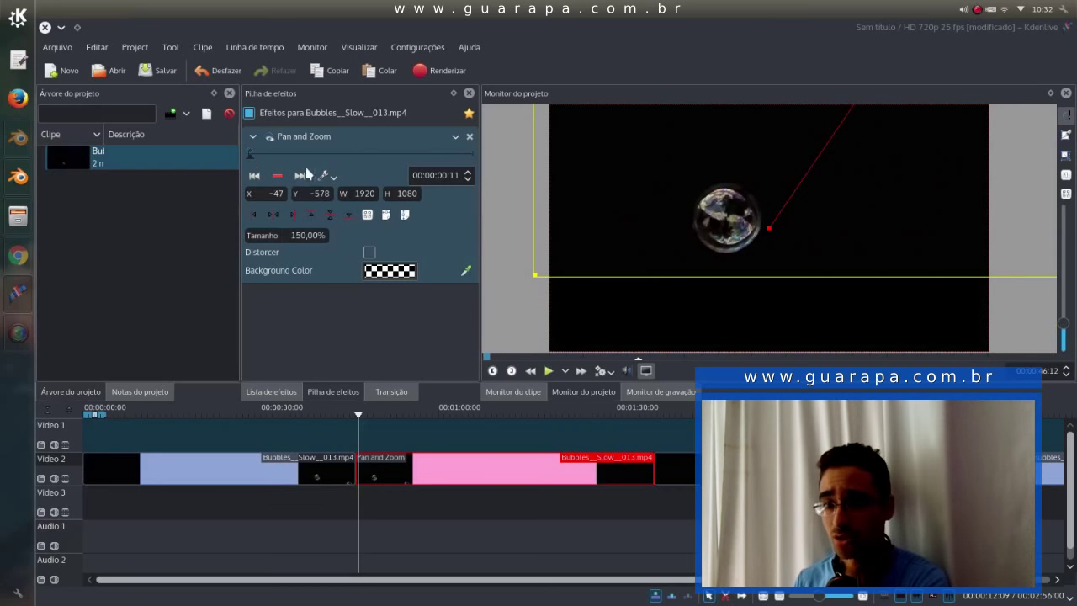
{"action": "left_click", "coordinate": [446, 158]}
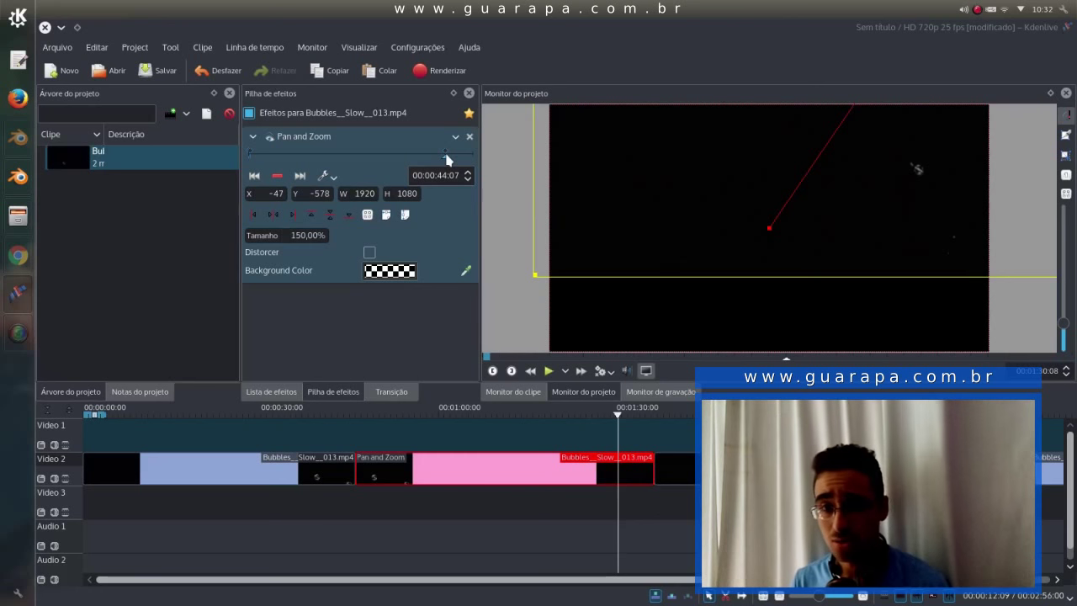
{"action": "left_click", "coordinate": [61, 27]}
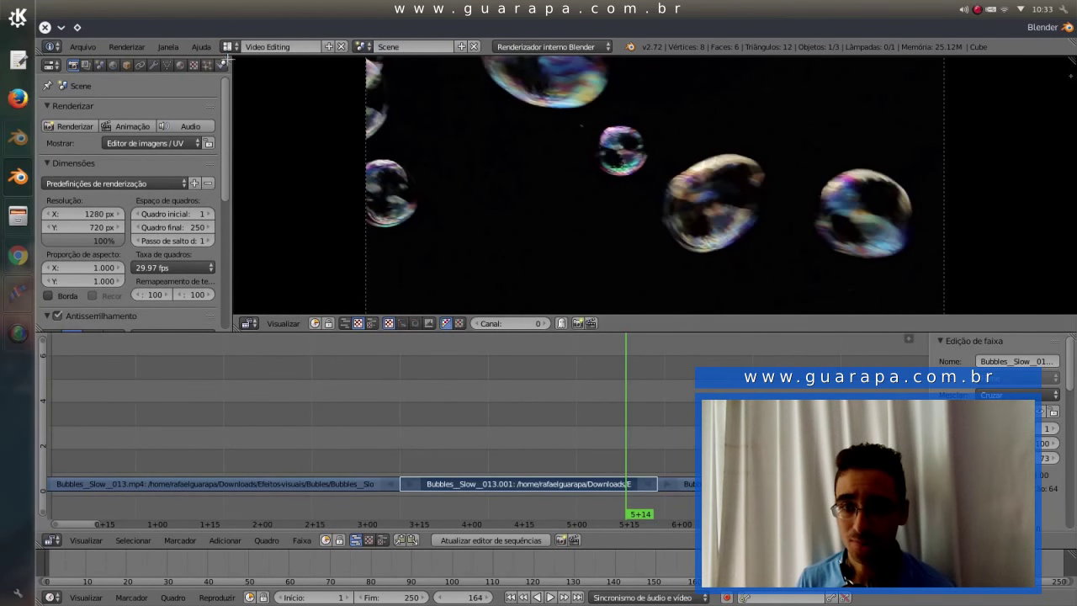
Split Properties, make the lower area a sequence editor with strip properties, and hide the old panel
{"action": "left_click_drag", "start_coordinate": [226, 59], "coordinate": [221, 212]}
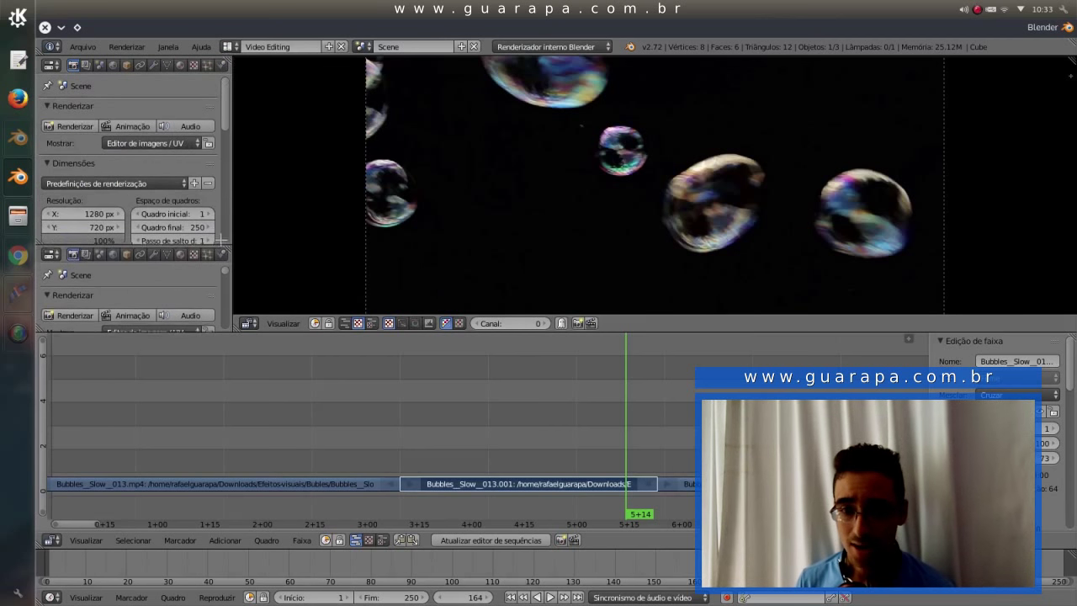
{"action": "left_click_drag", "start_coordinate": [221, 212], "coordinate": [221, 185]}
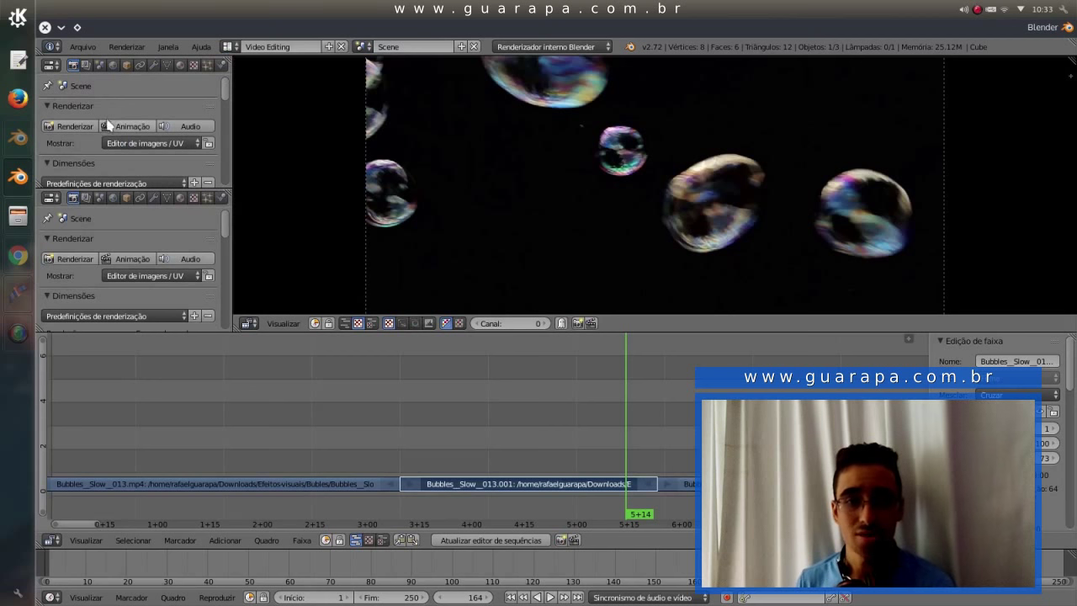
{"action": "left_click", "coordinate": [54, 199]}
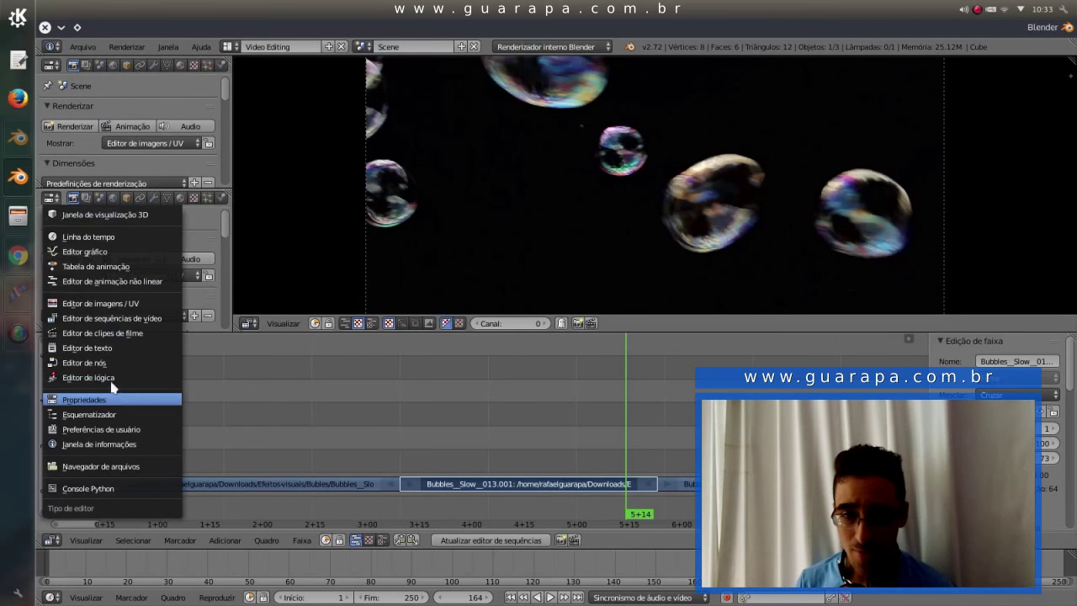
{"action": "left_click", "coordinate": [122, 318]}
{"action": "left_click_drag", "start_coordinate": [228, 205], "coordinate": [31, 223]}
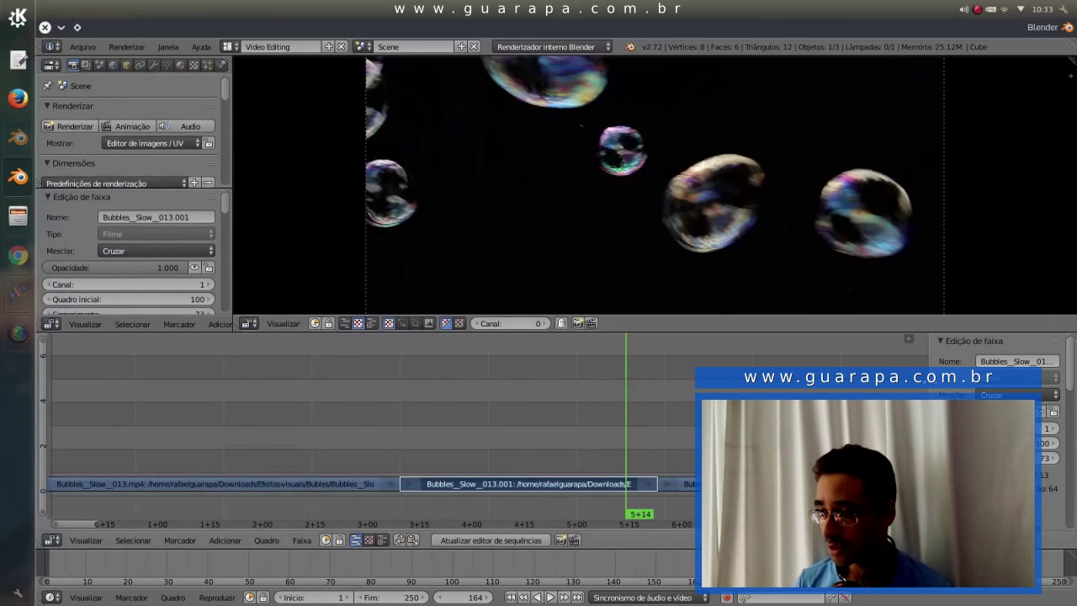
{"action": "left_click_drag", "start_coordinate": [934, 387], "coordinate": [1061, 368]}
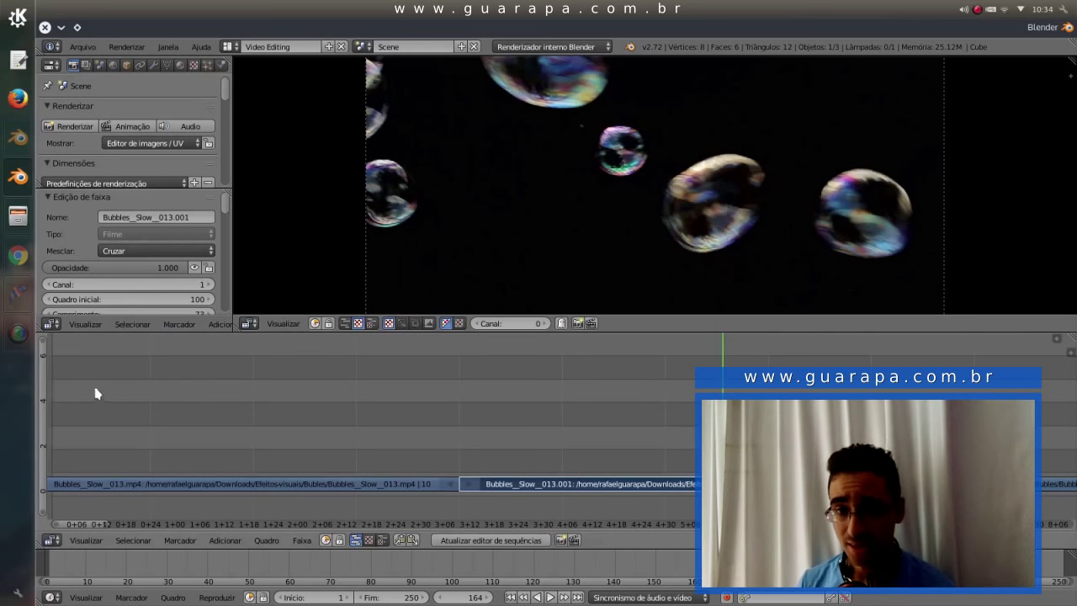
{"action": "left_click", "coordinate": [18, 142]}
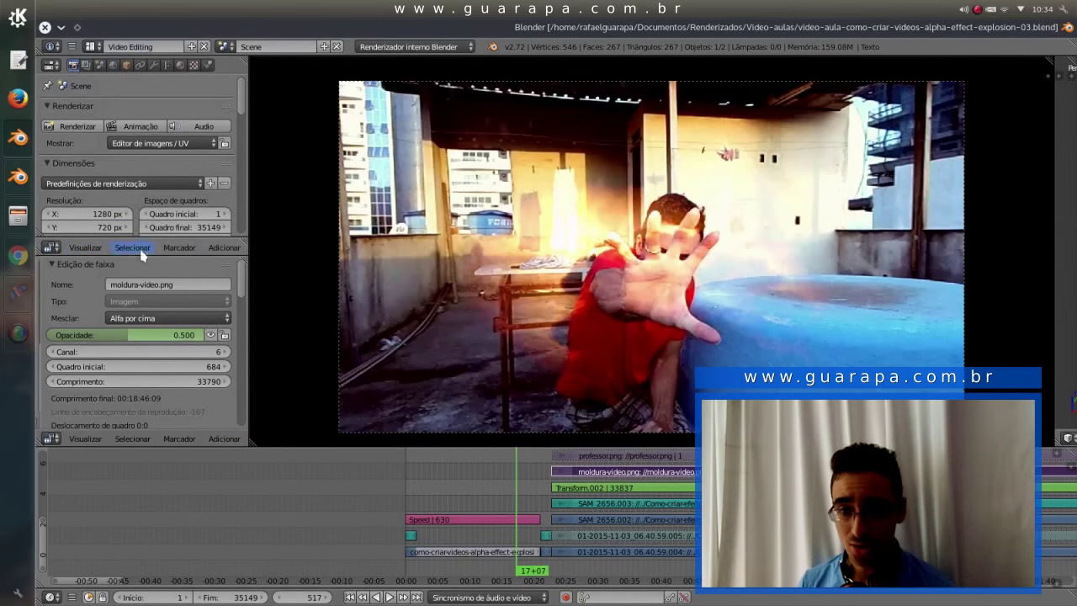
{"action": "left_click", "coordinate": [223, 249]}
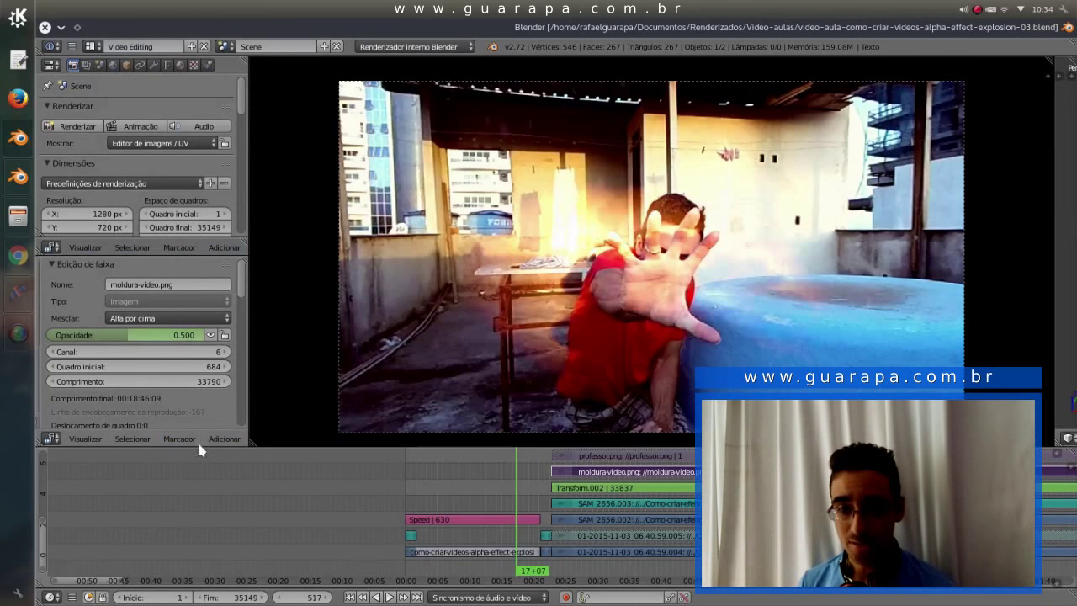
{"action": "left_click", "coordinate": [223, 438]}
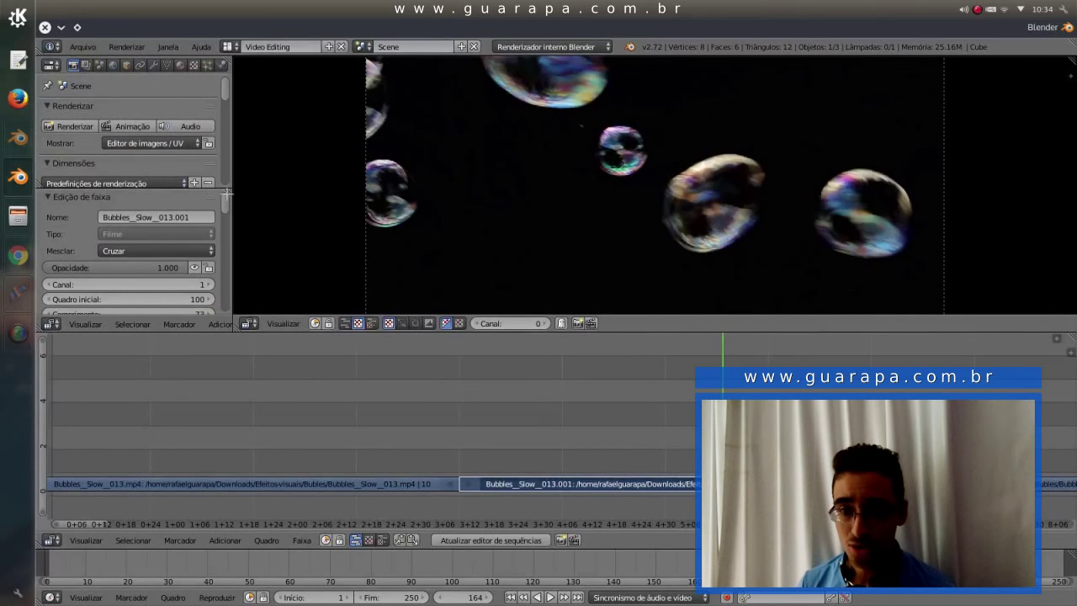
Resize the areas to enlarge the bubbles preview, then maximize it with Ctrl+Space
{"action": "left_click_drag", "start_coordinate": [227, 196], "coordinate": [227, 198]}
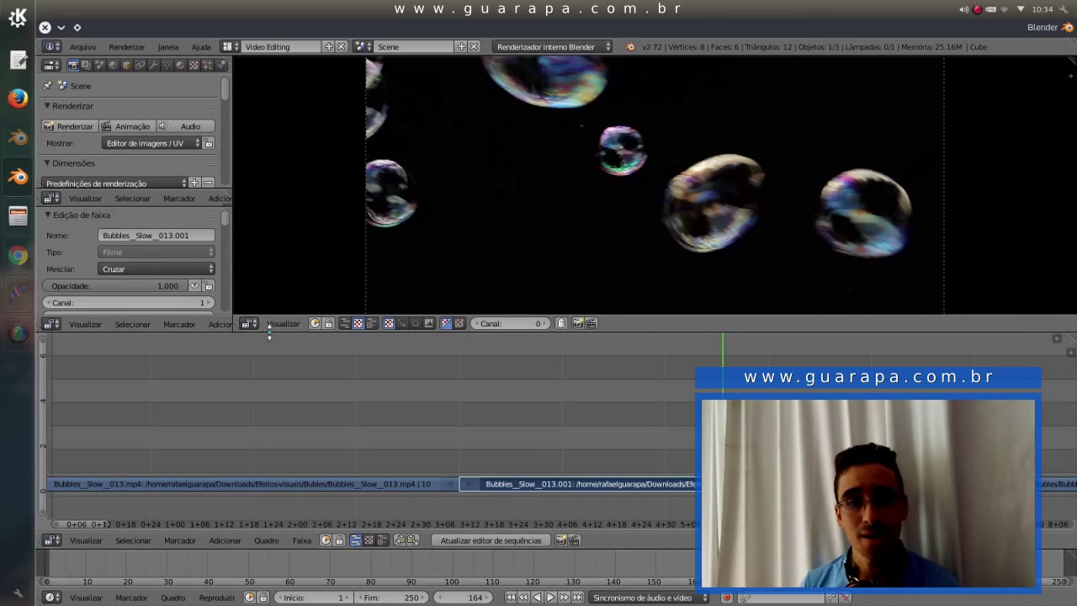
{"action": "left_click_drag", "start_coordinate": [270, 335], "coordinate": [307, 428]}
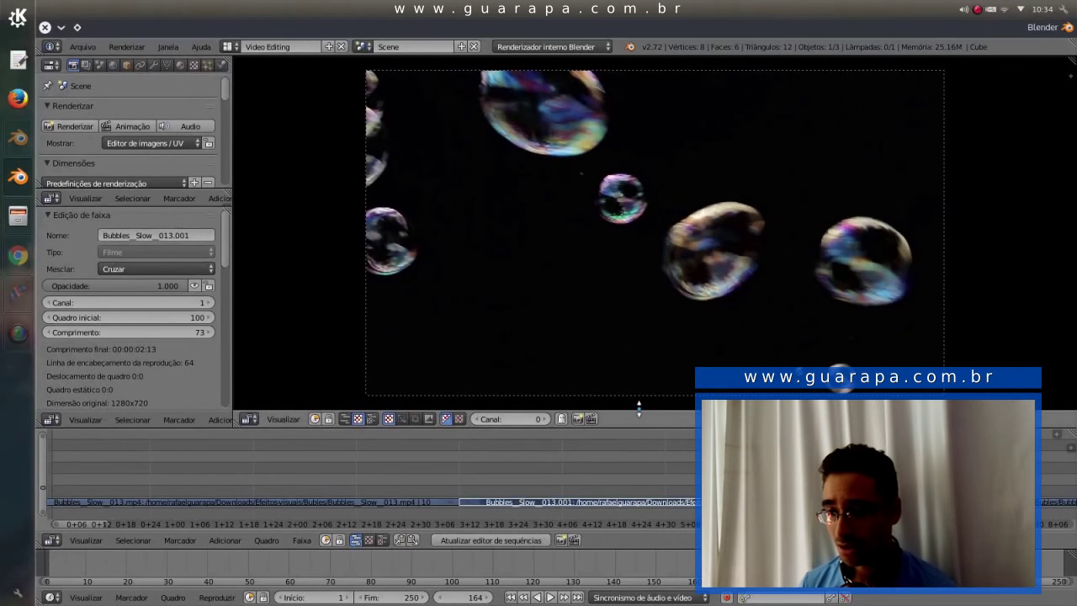
{"action": "left_click_drag", "start_coordinate": [638, 409], "coordinate": [641, 431]}
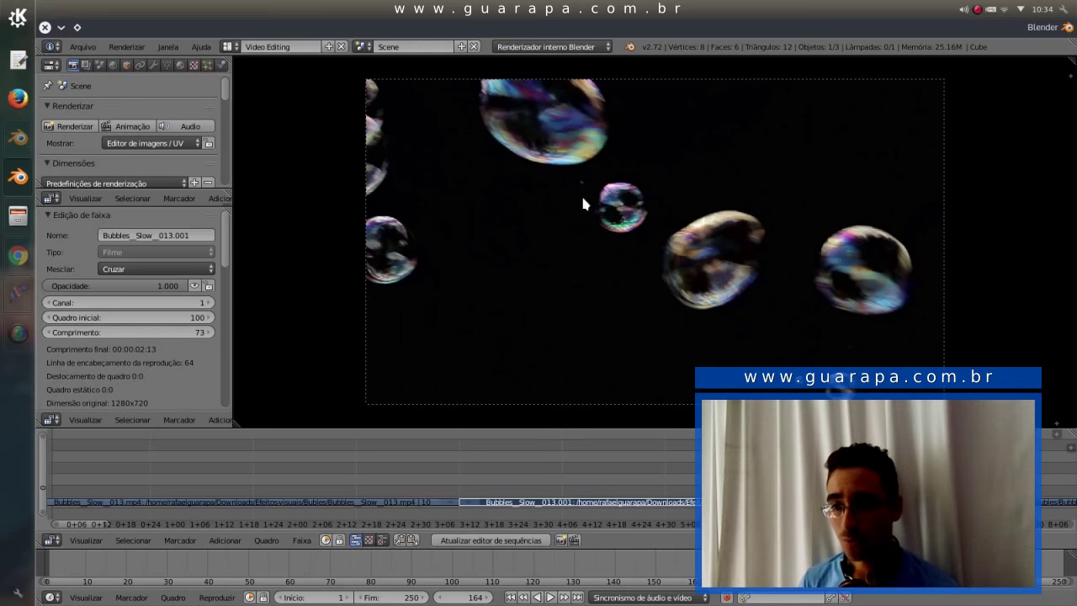
{"action": "key", "text": "ctrl+space"}
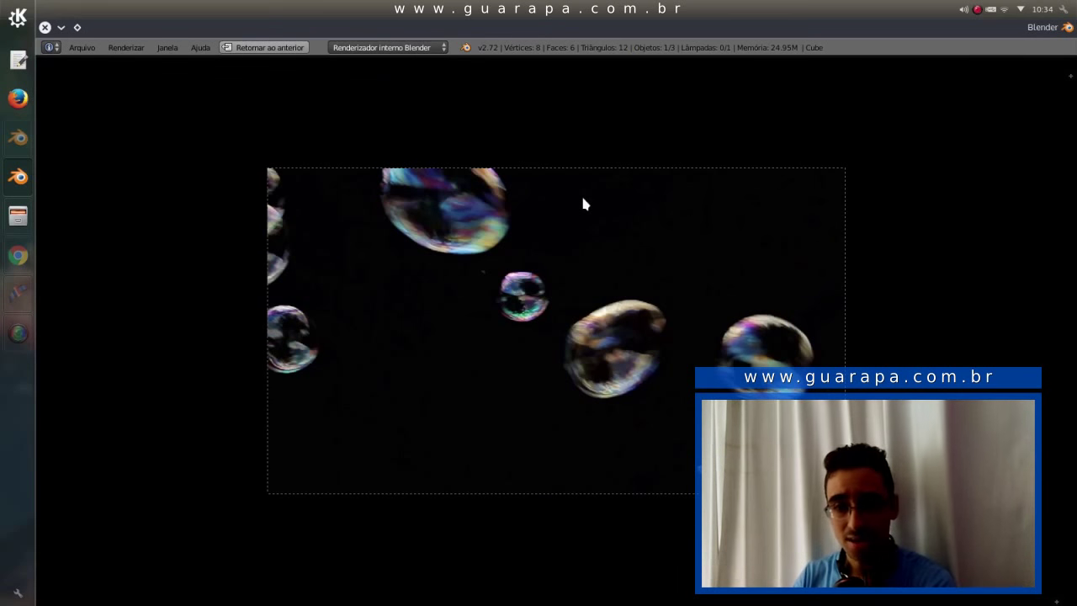